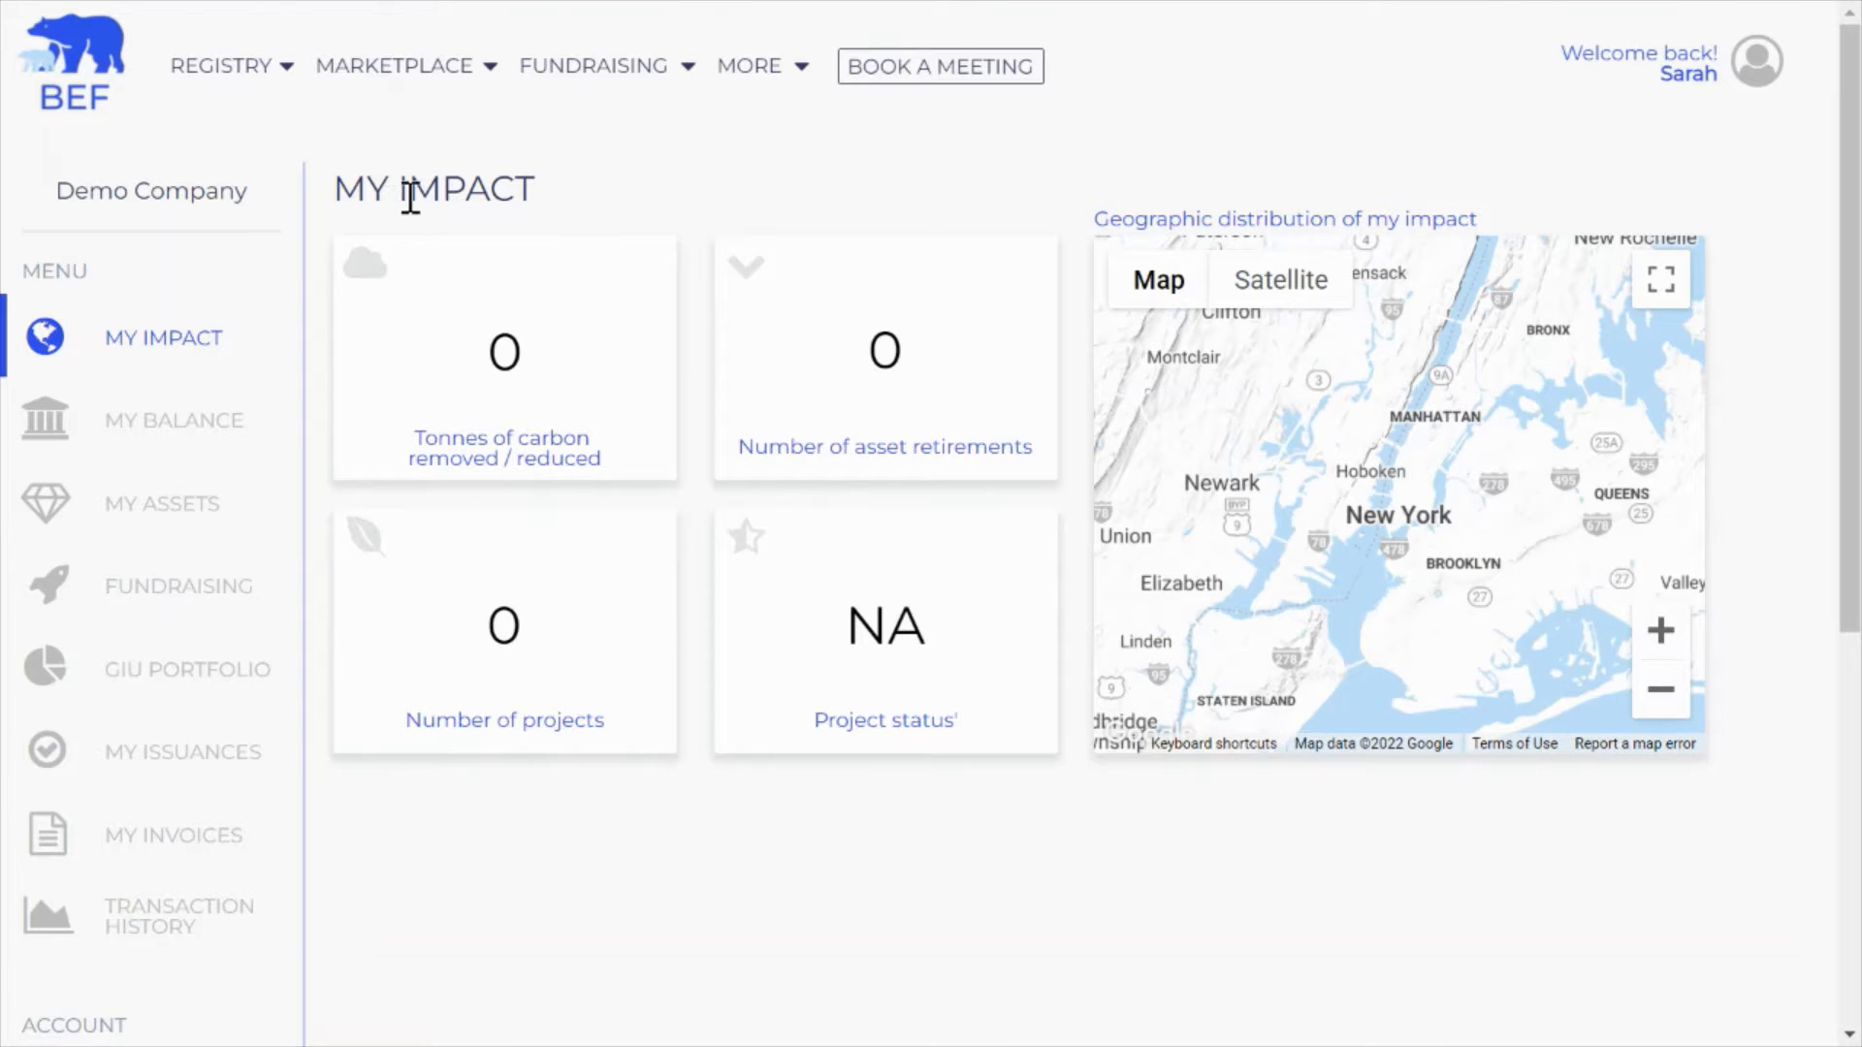
# Reveal the MARKETPLACE dropdown with its BUY and SELL options
pyautogui.moveTo(364, 60)
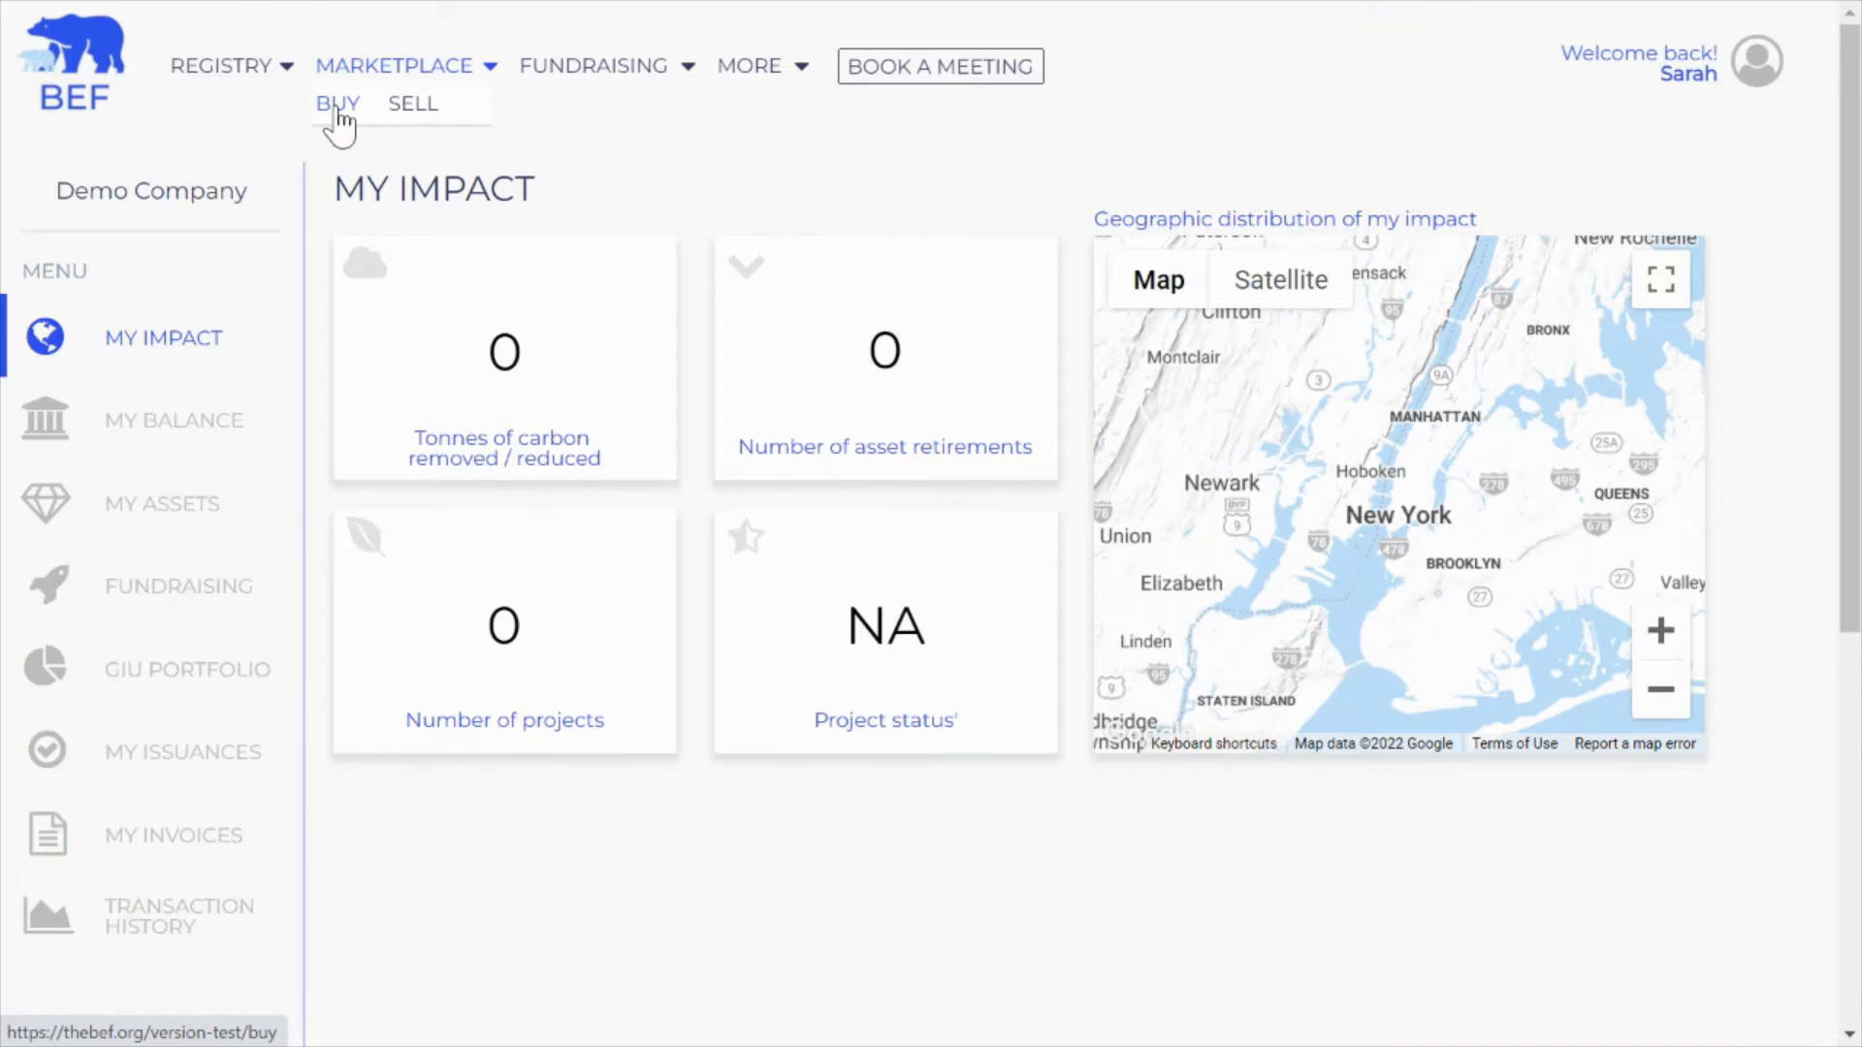
# Filter the marketplace buy listings to auctions and open the REDD+ project, 2013 - 2023, 8/24/21 listing
pyautogui.click(338, 105)
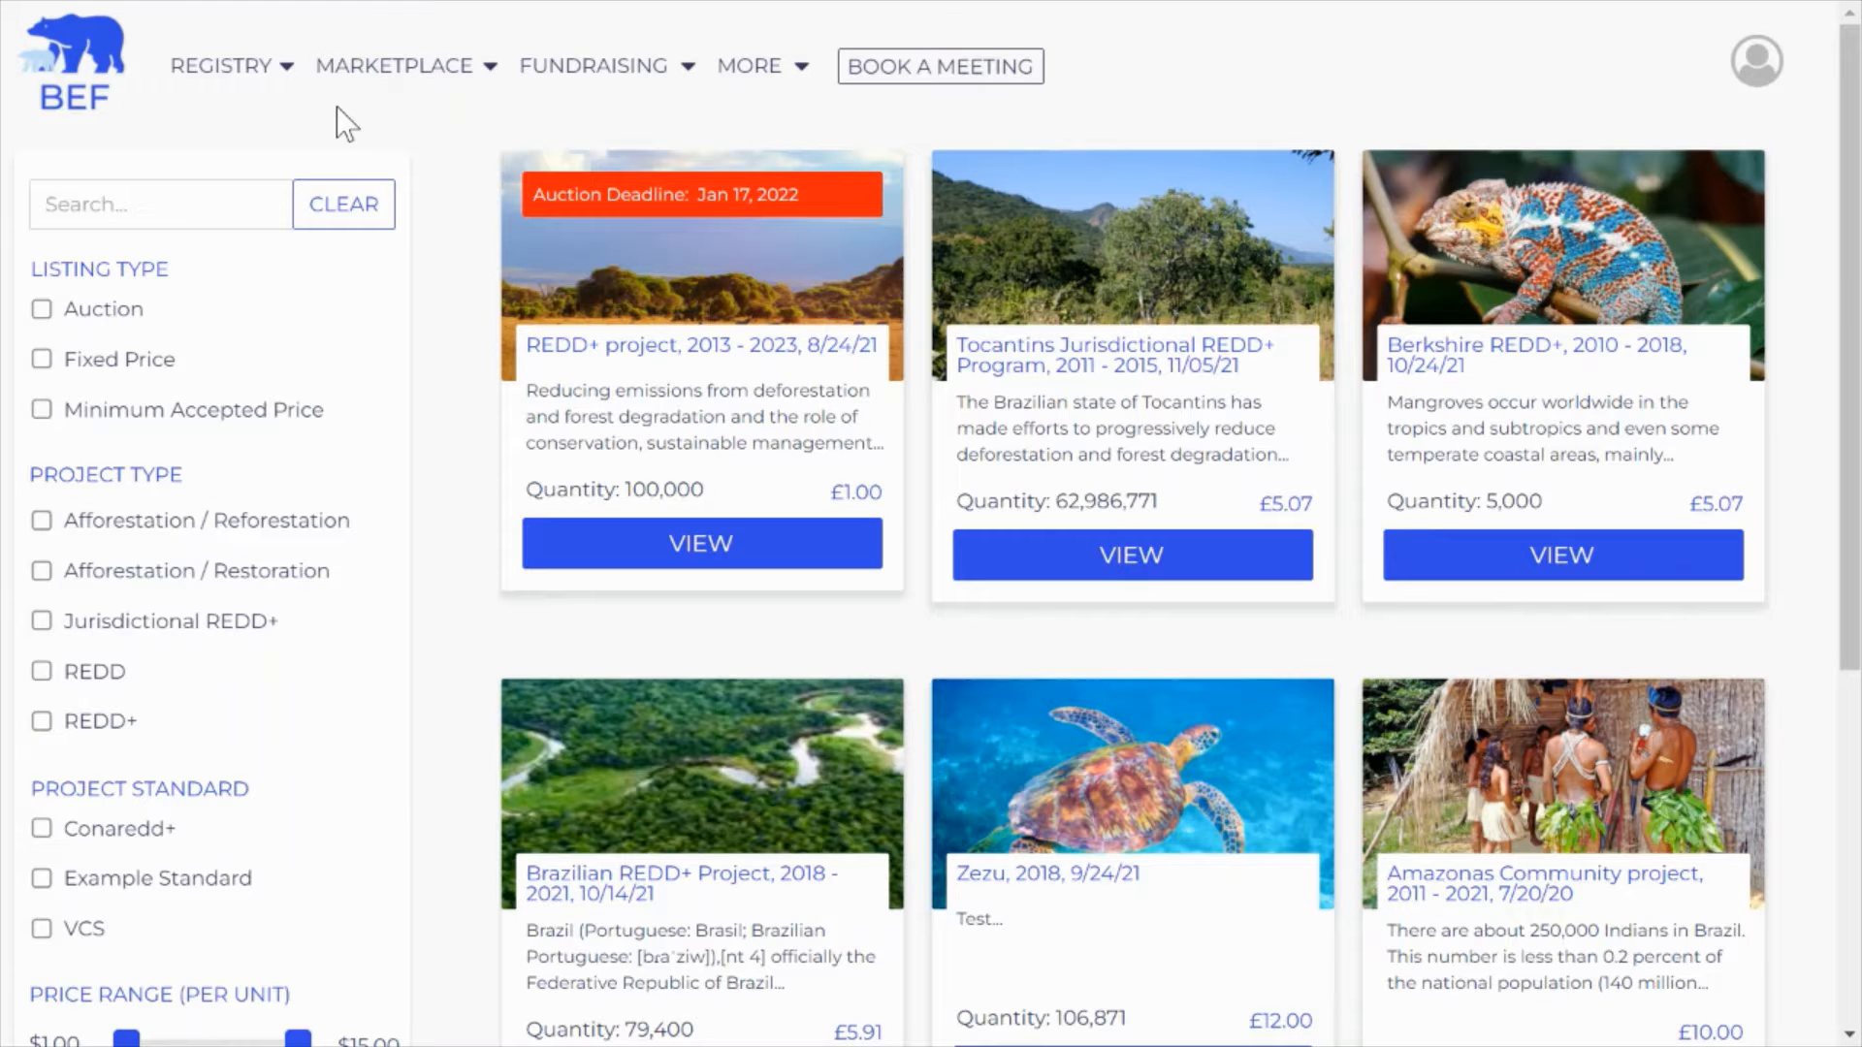
pyautogui.click(42, 313)
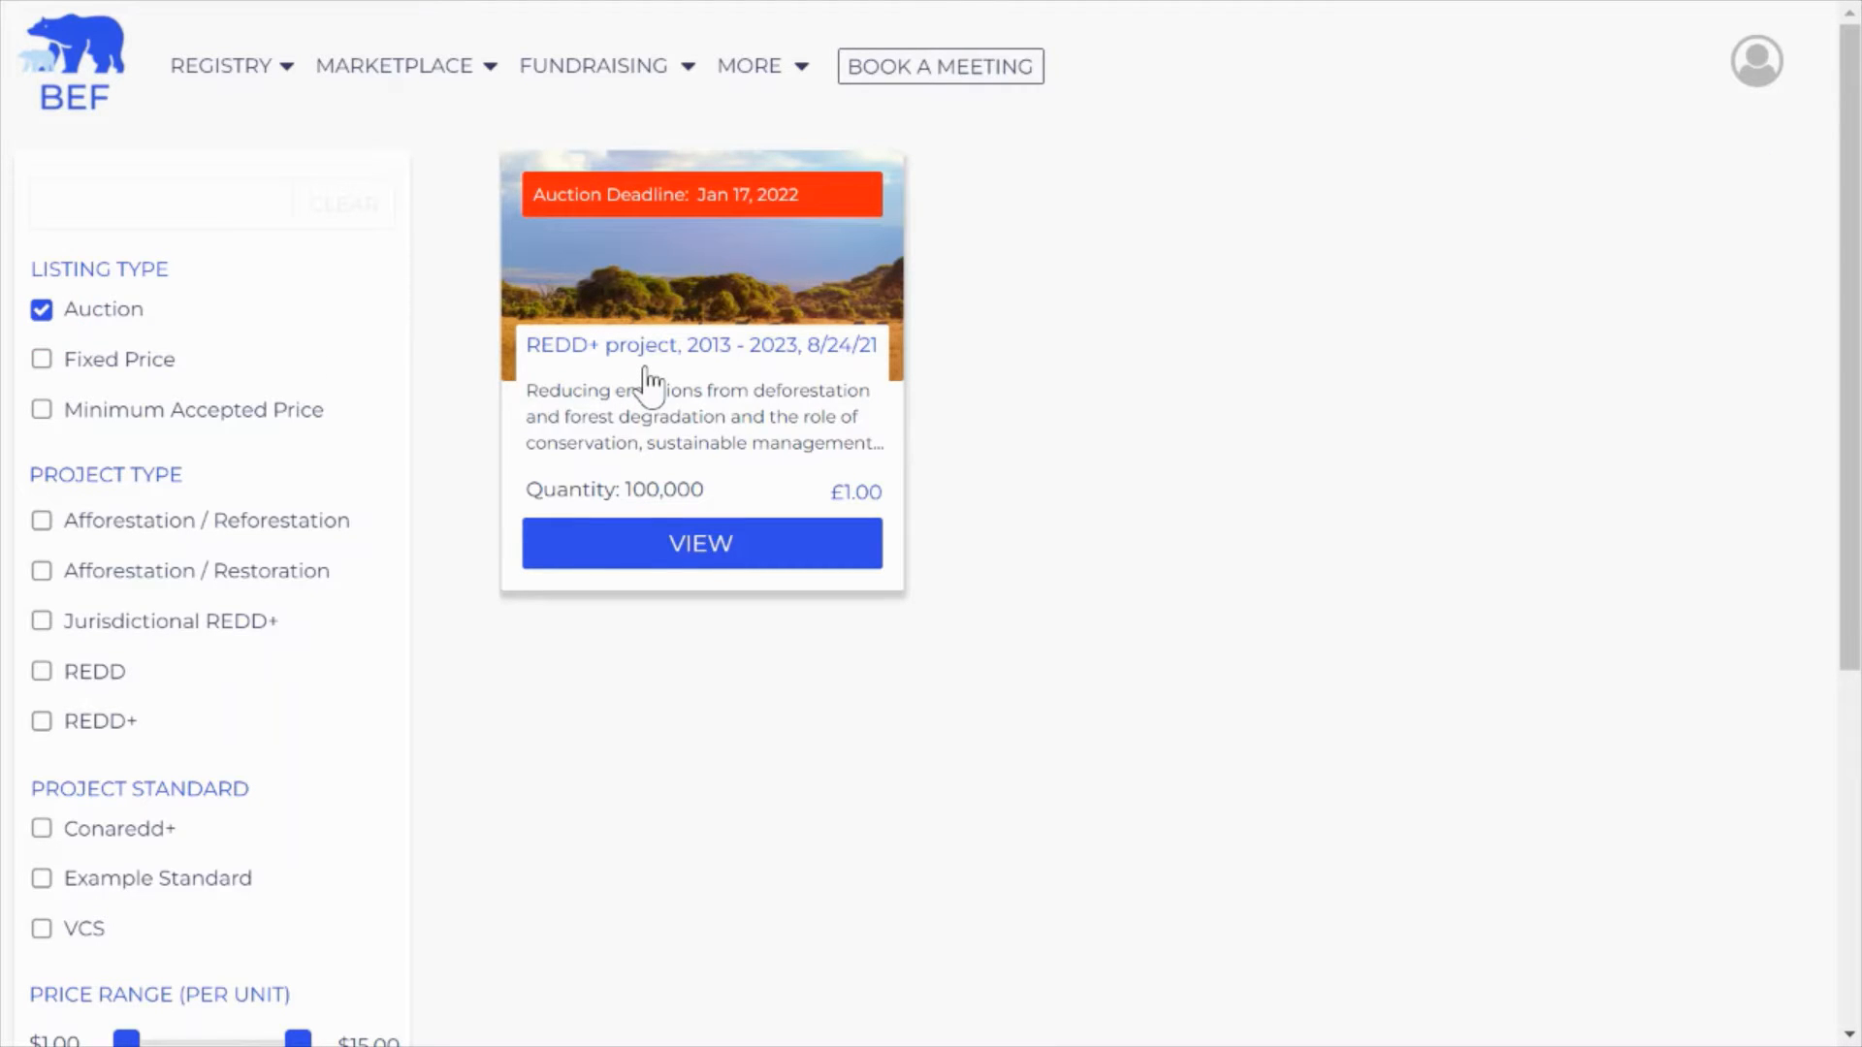
pyautogui.click(633, 548)
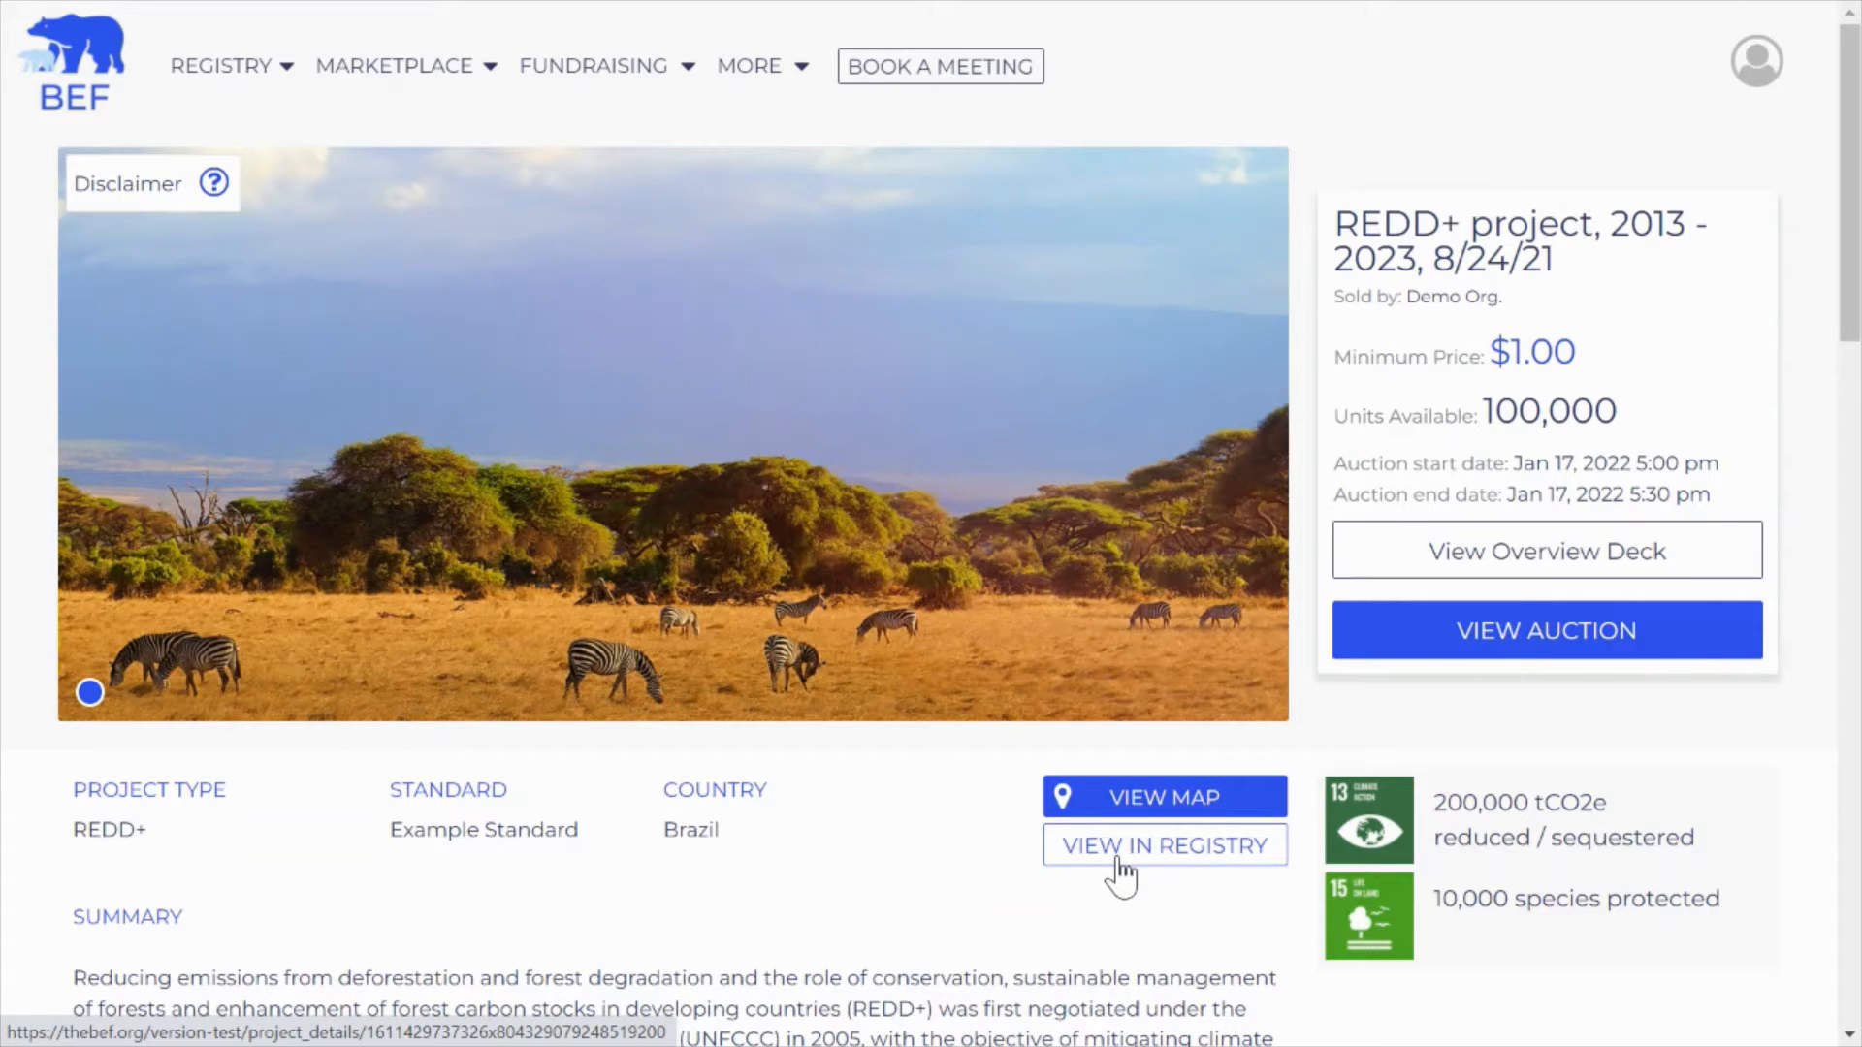
# Review the REDD+ project details and go to its auction page with the bid form
pyautogui.scroll(-2, 698, 756)
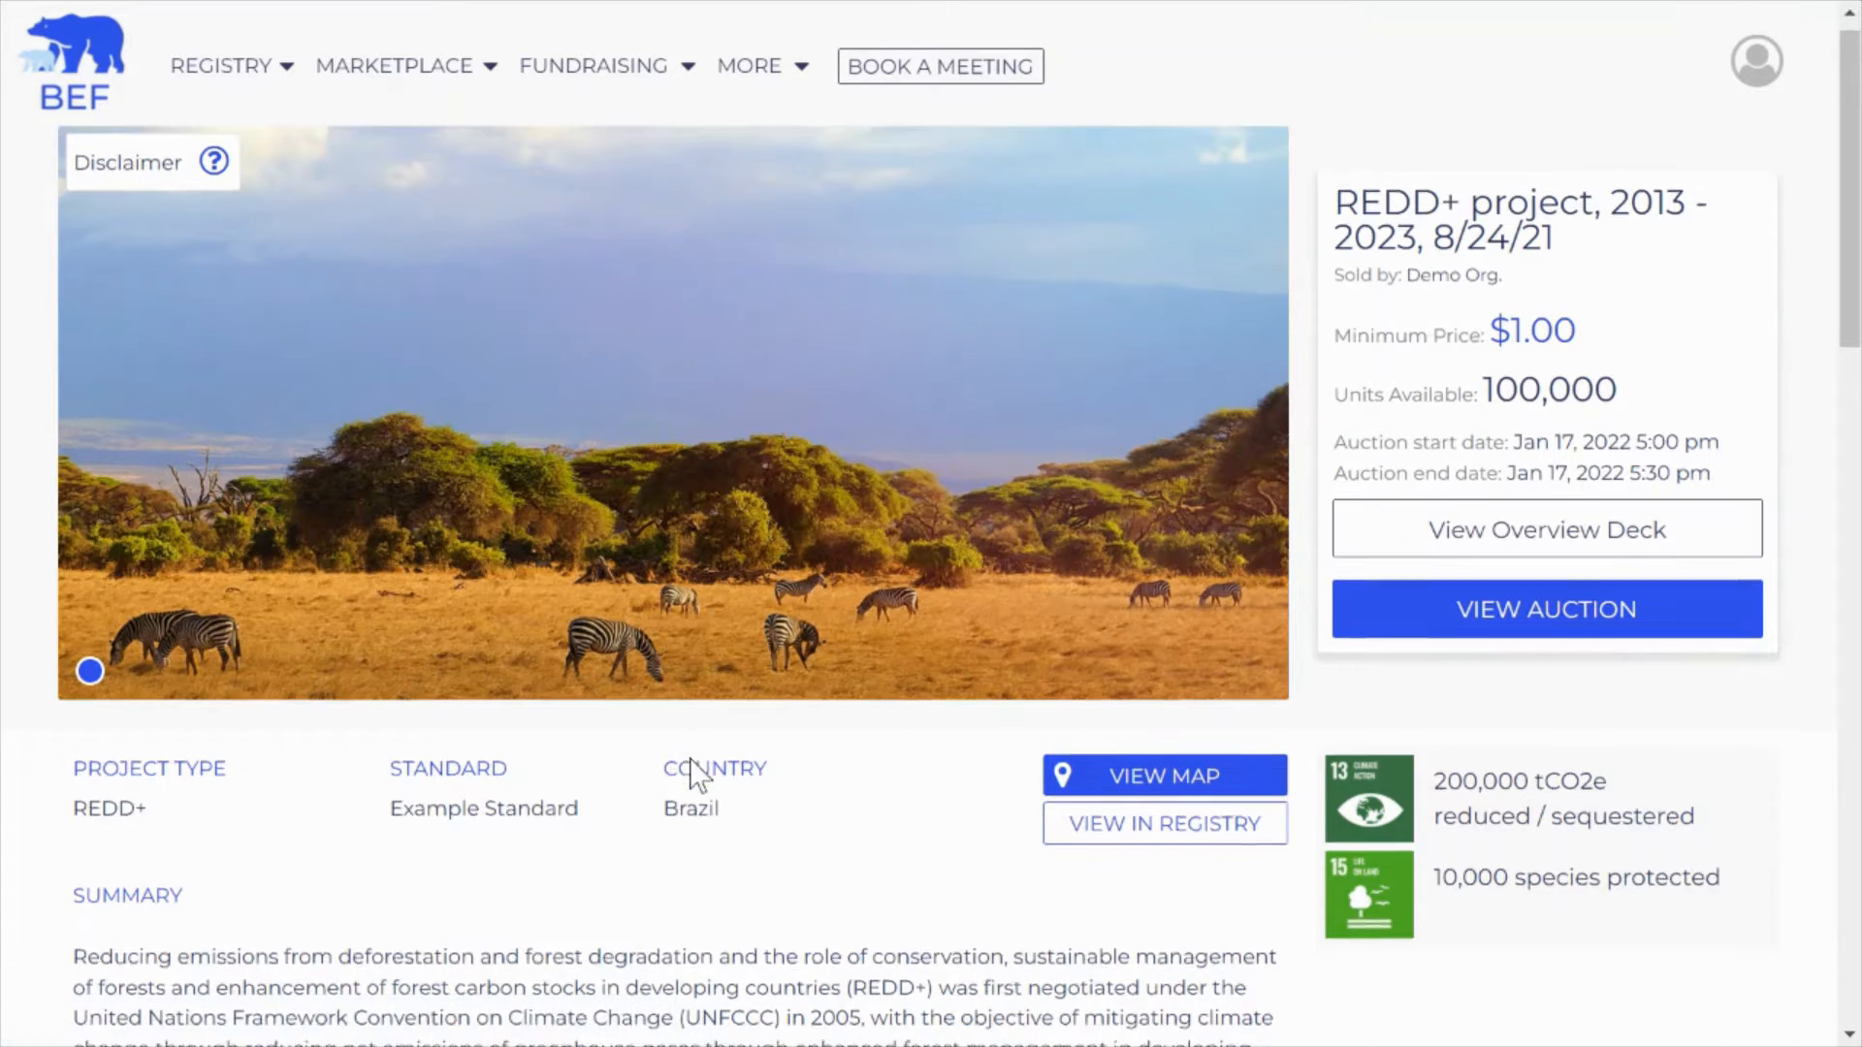
pyautogui.scroll(-6, 587, 779)
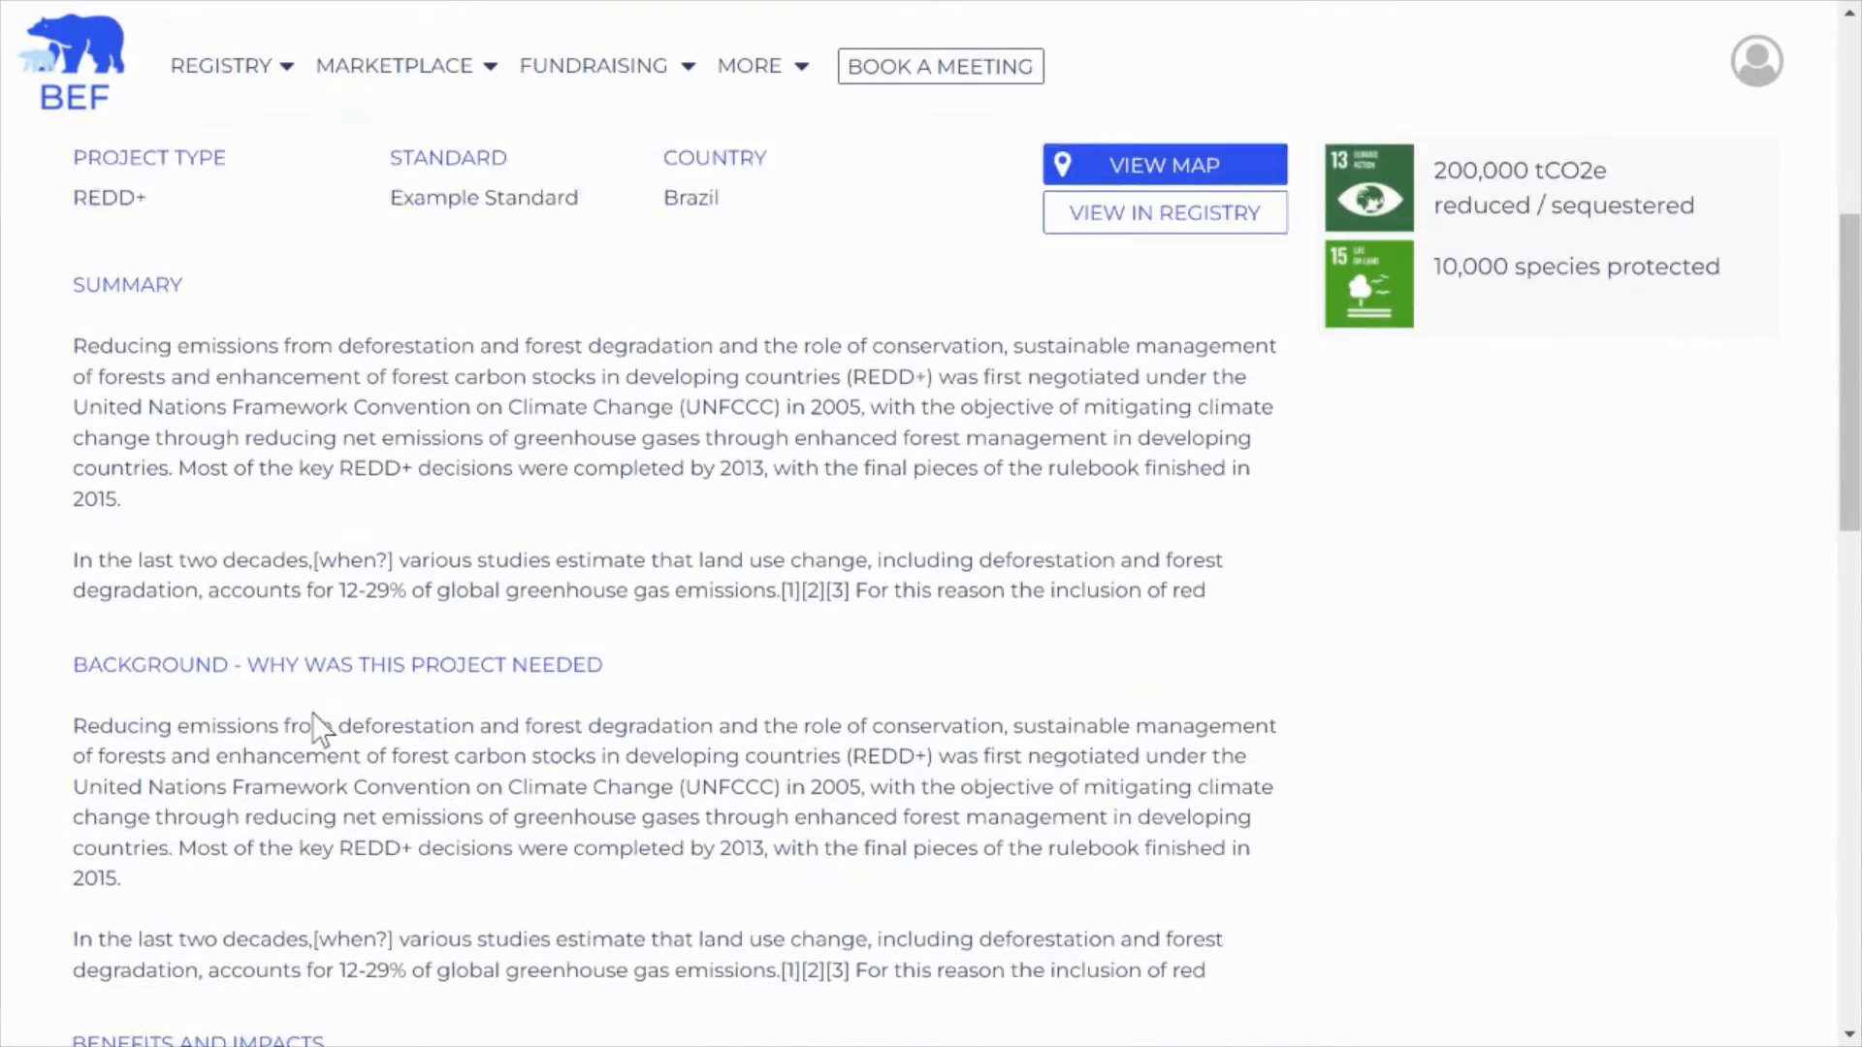
pyautogui.scroll(-6, 776, 722)
pyautogui.scroll(12, 773, 718)
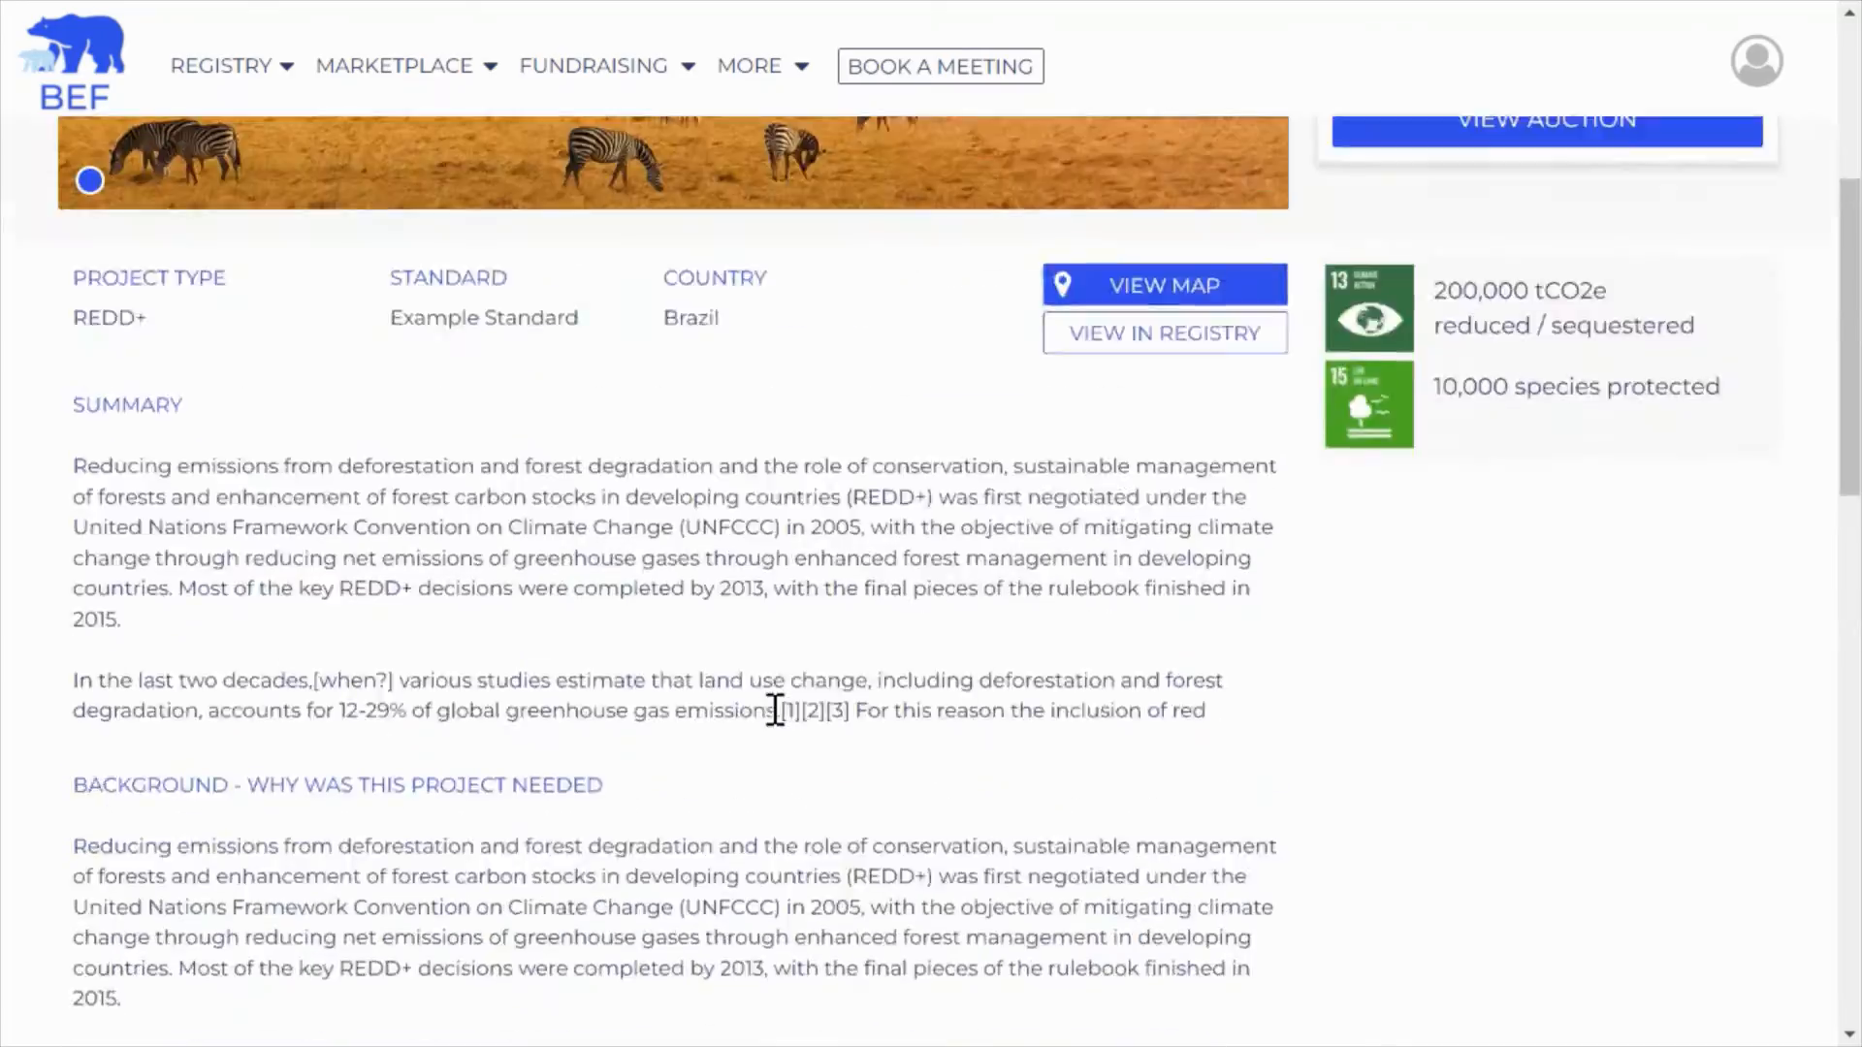
pyautogui.scroll(2, 772, 723)
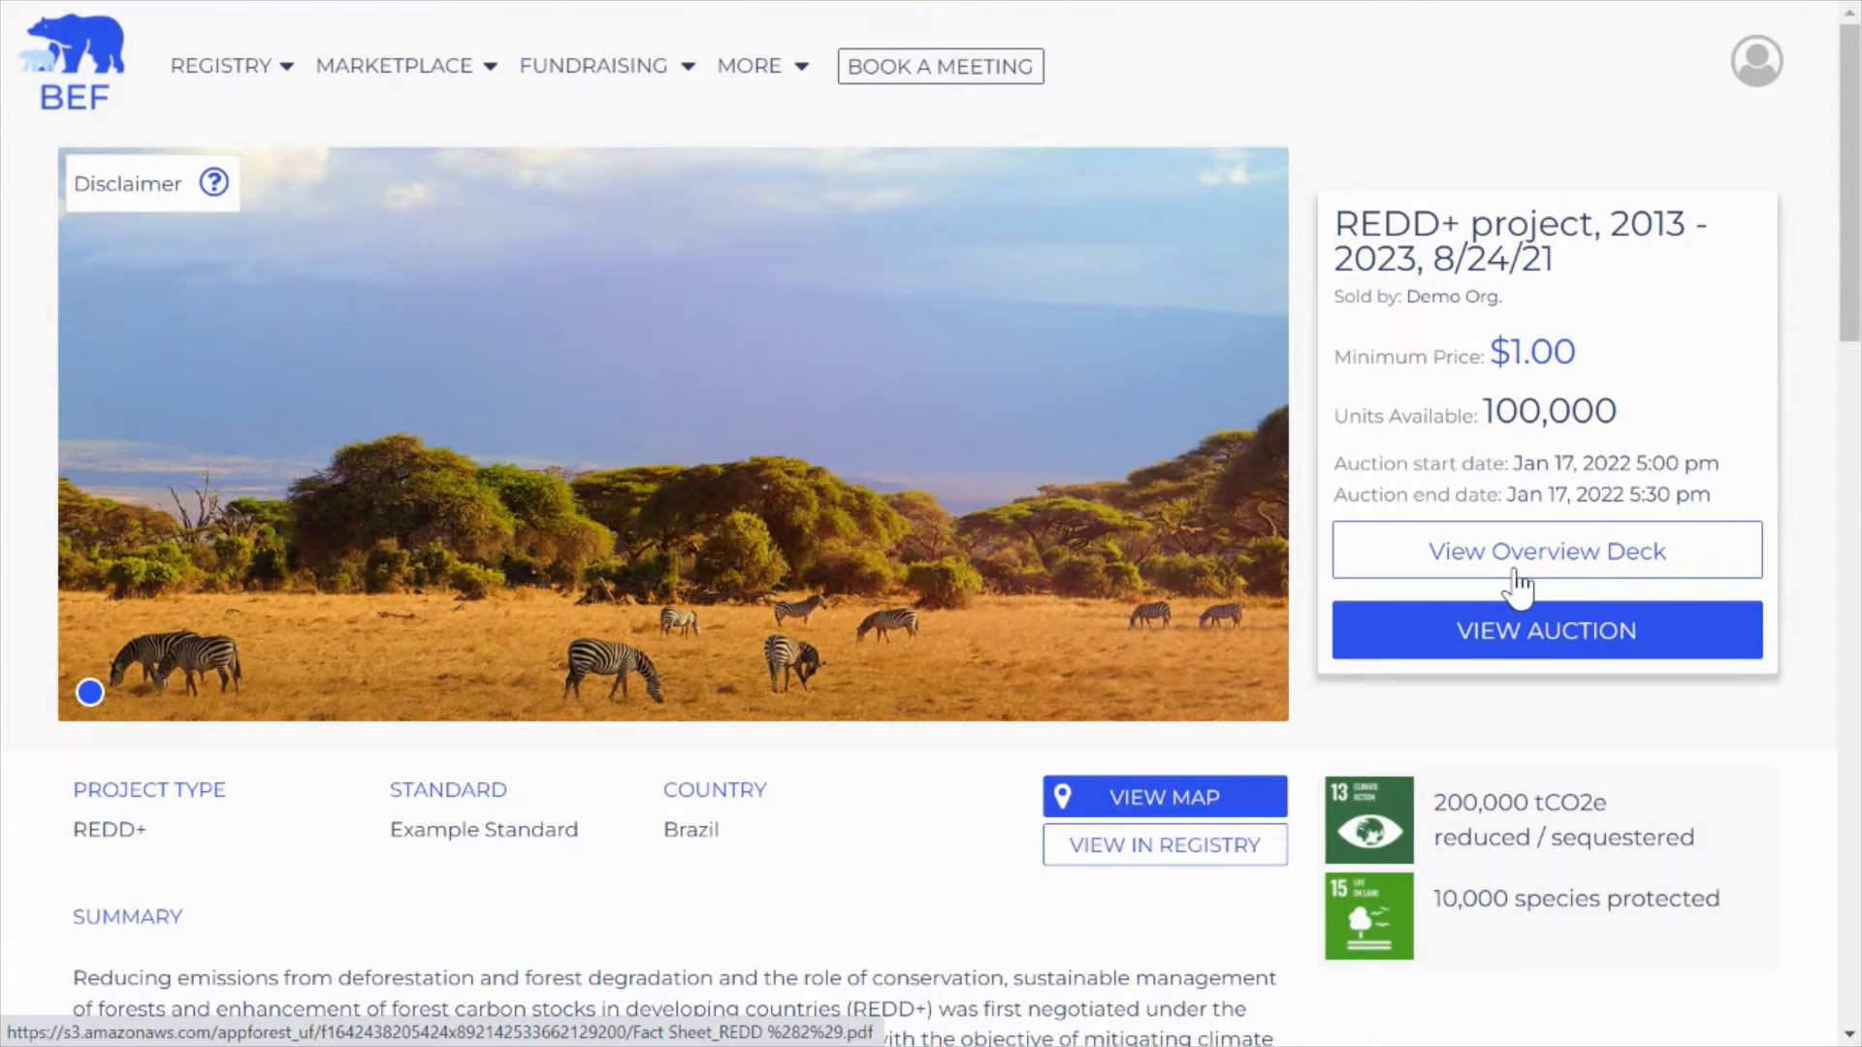
pyautogui.click(1537, 660)
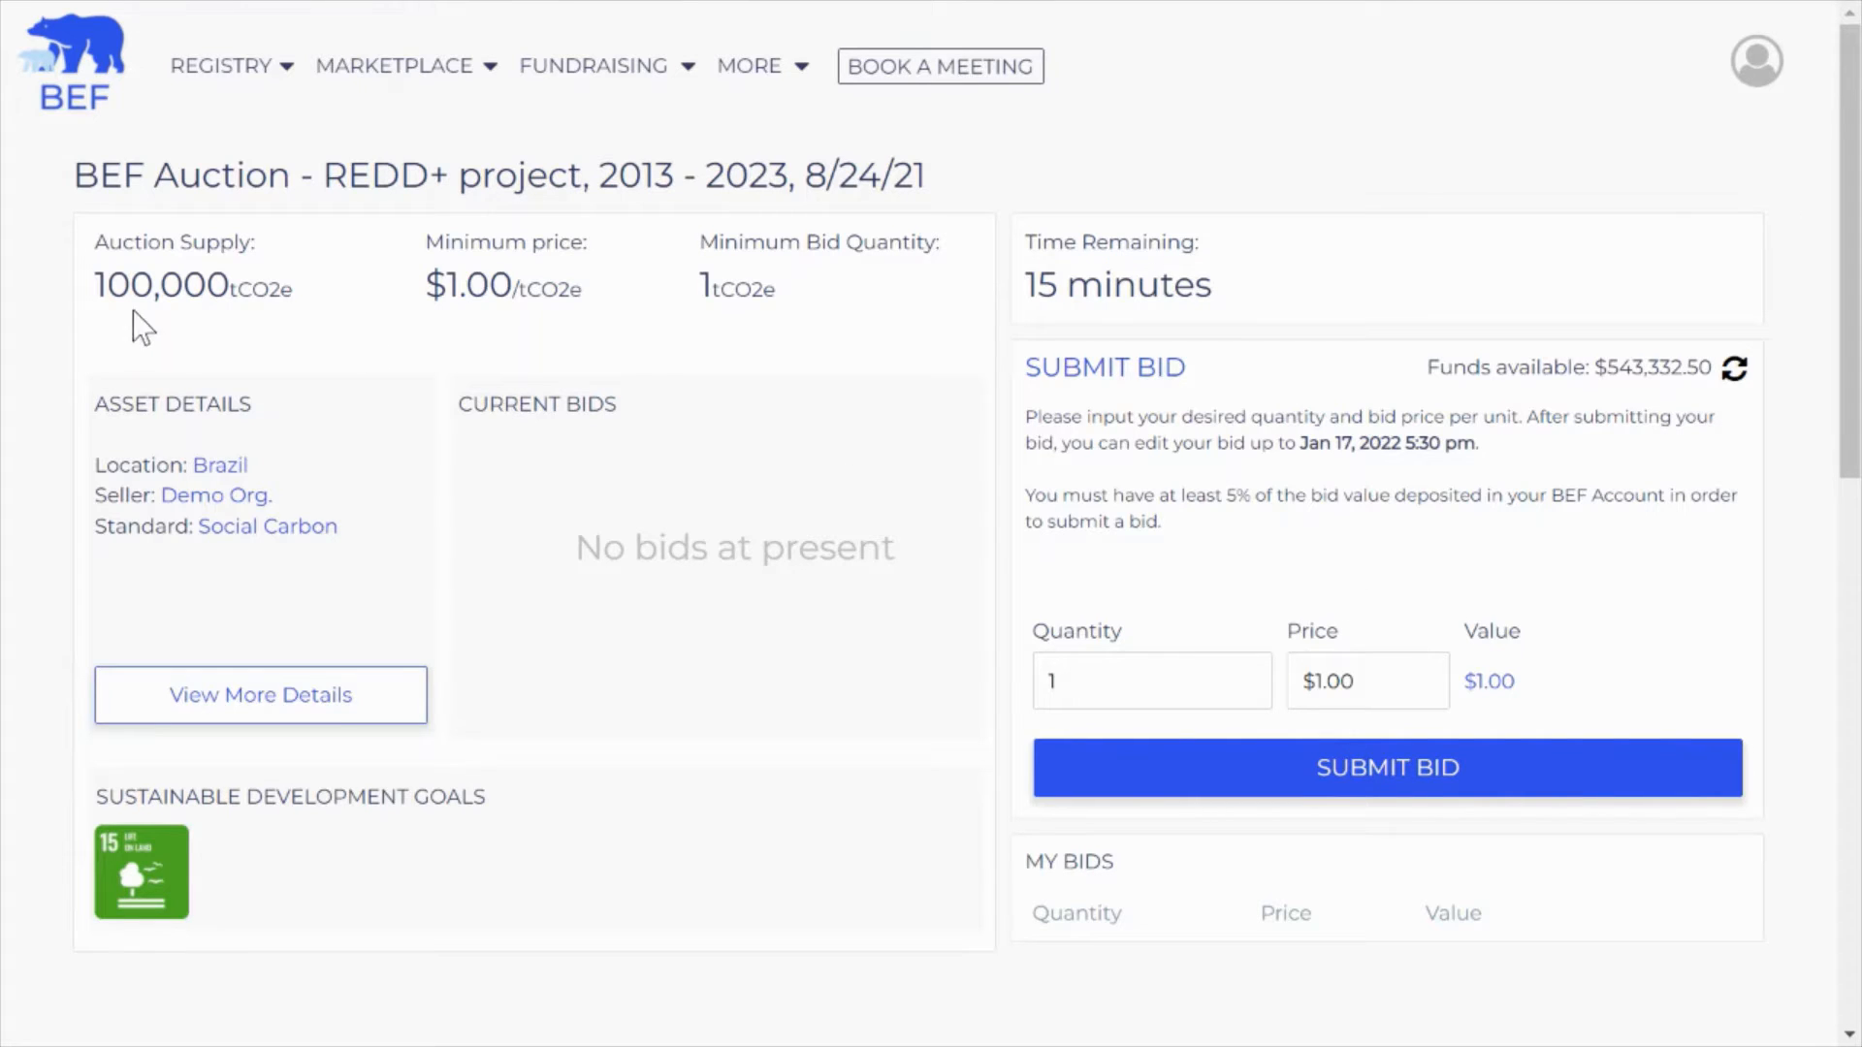
pyautogui.moveTo(110, 296); pyautogui.dragTo(227, 292)
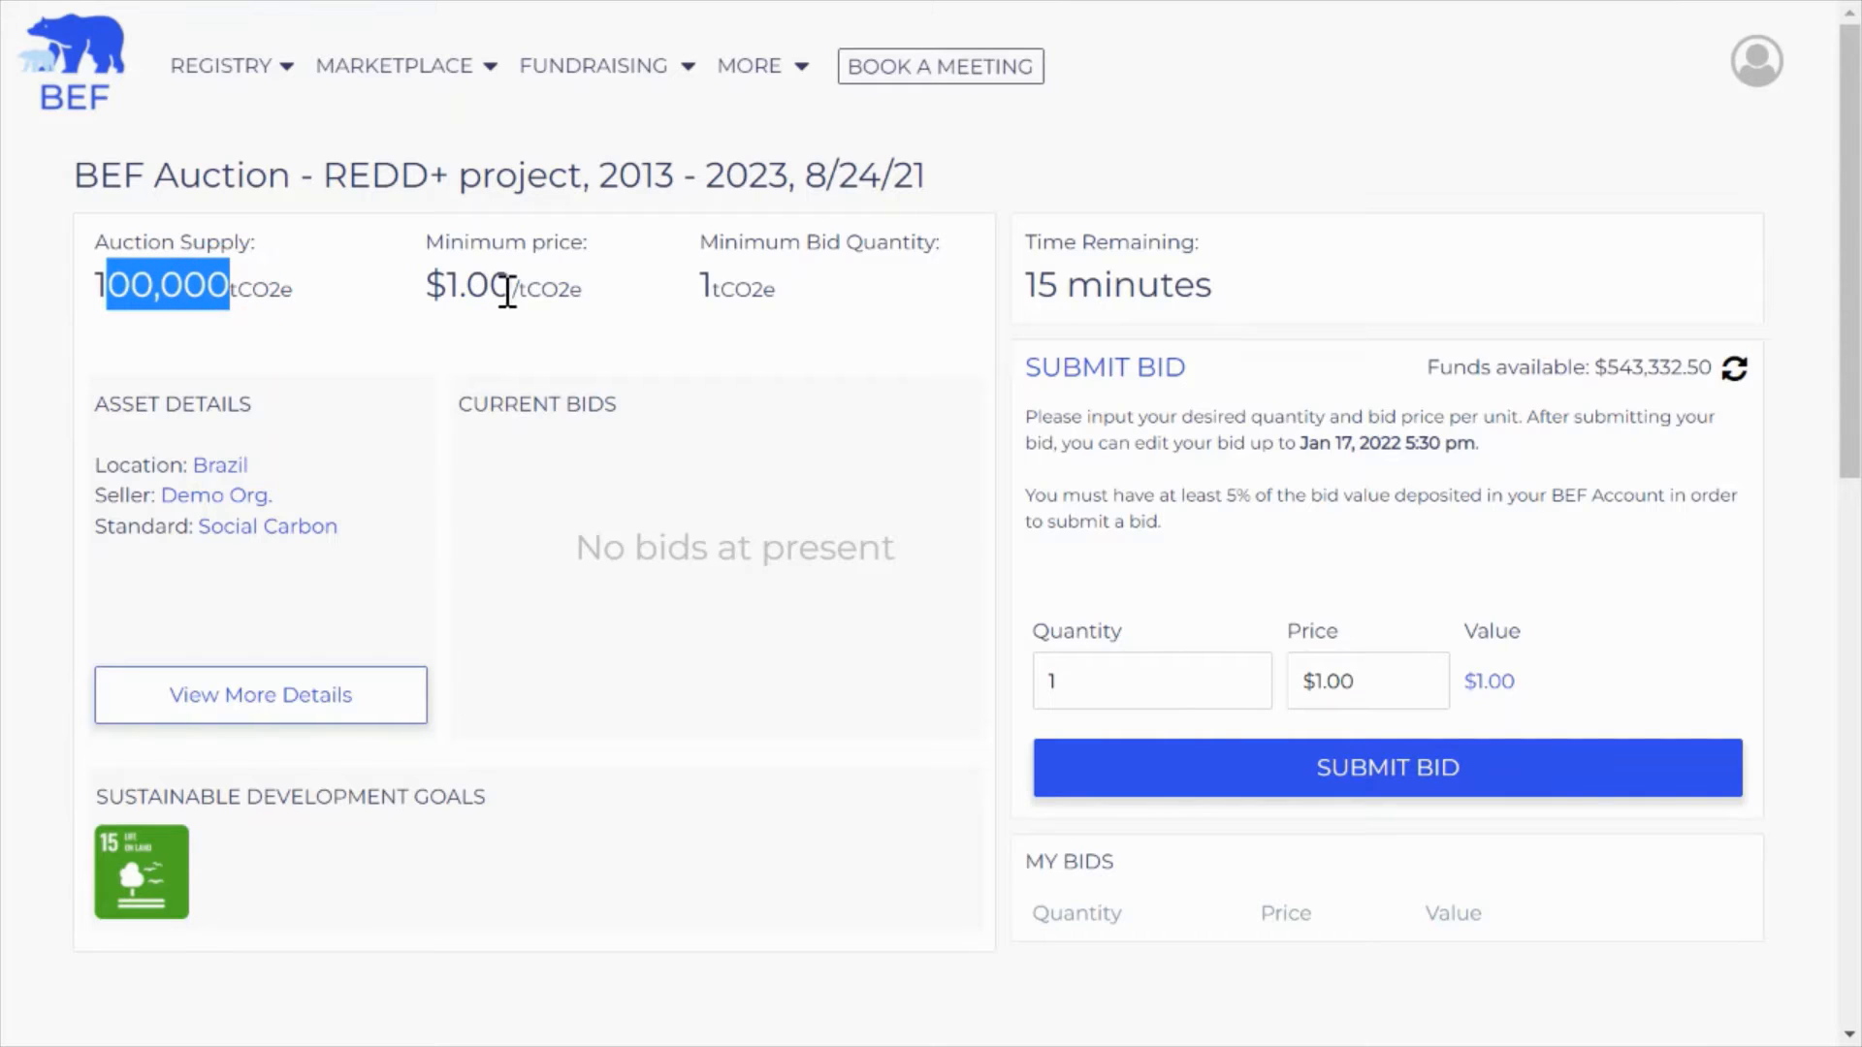
pyautogui.moveTo(507, 291); pyautogui.dragTo(433, 289)
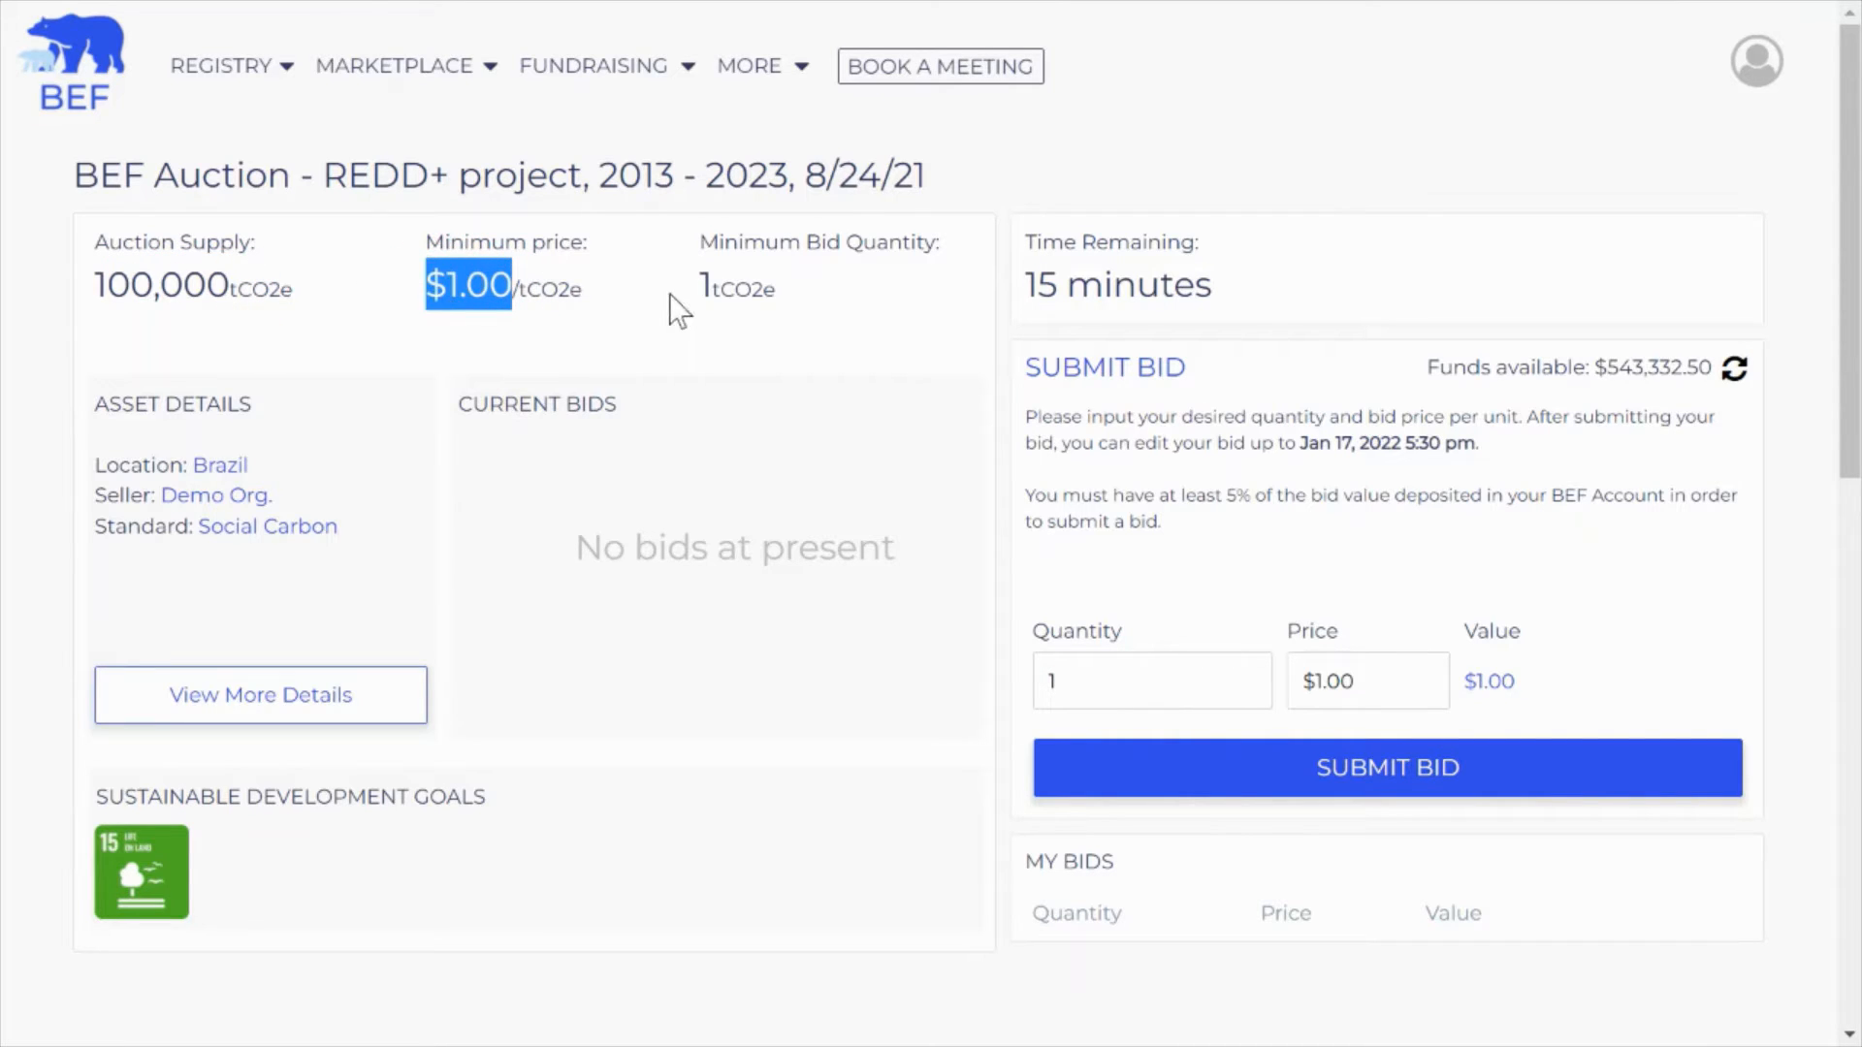
pyautogui.doubleClick(705, 287)
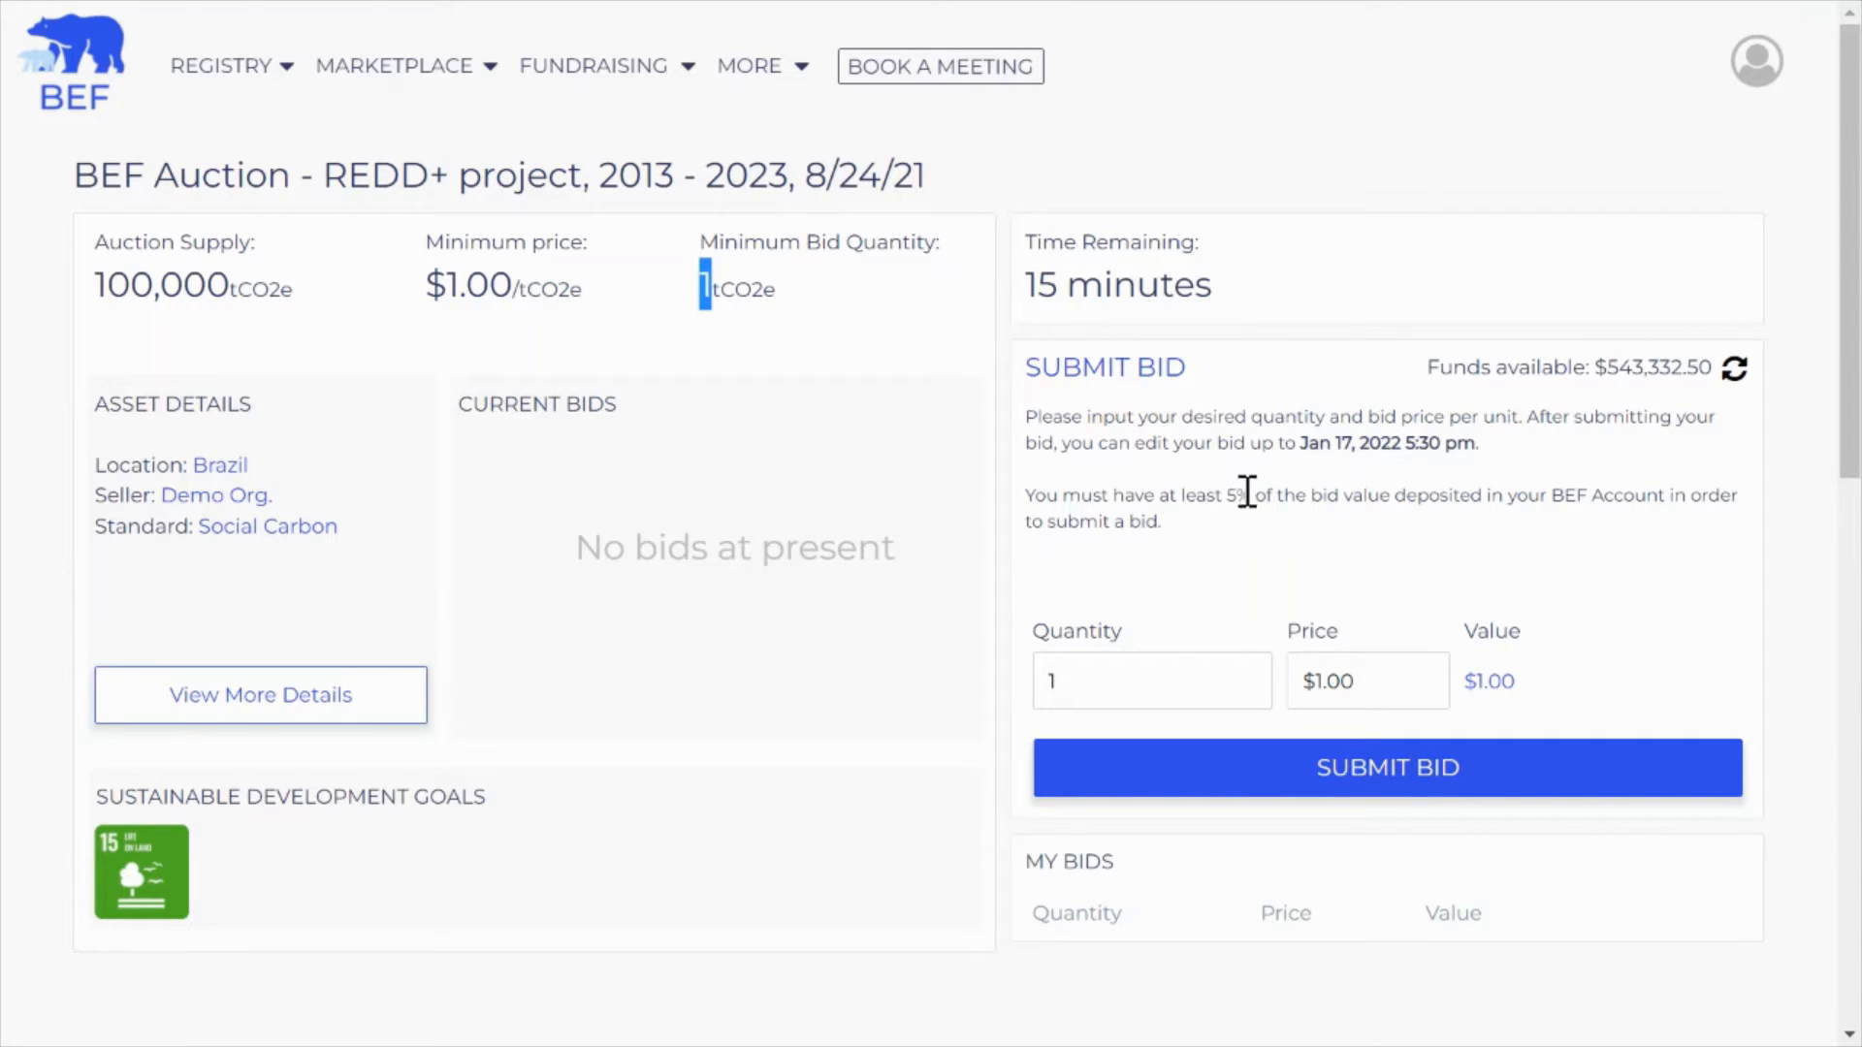
pyautogui.moveTo(1249, 491); pyautogui.dragTo(1222, 490)
pyautogui.click(1236, 533)
# Fill in a bid of 10,000 units at $1.50 ($15,000) and submit it for confirmation
pyautogui.click(1146, 675)
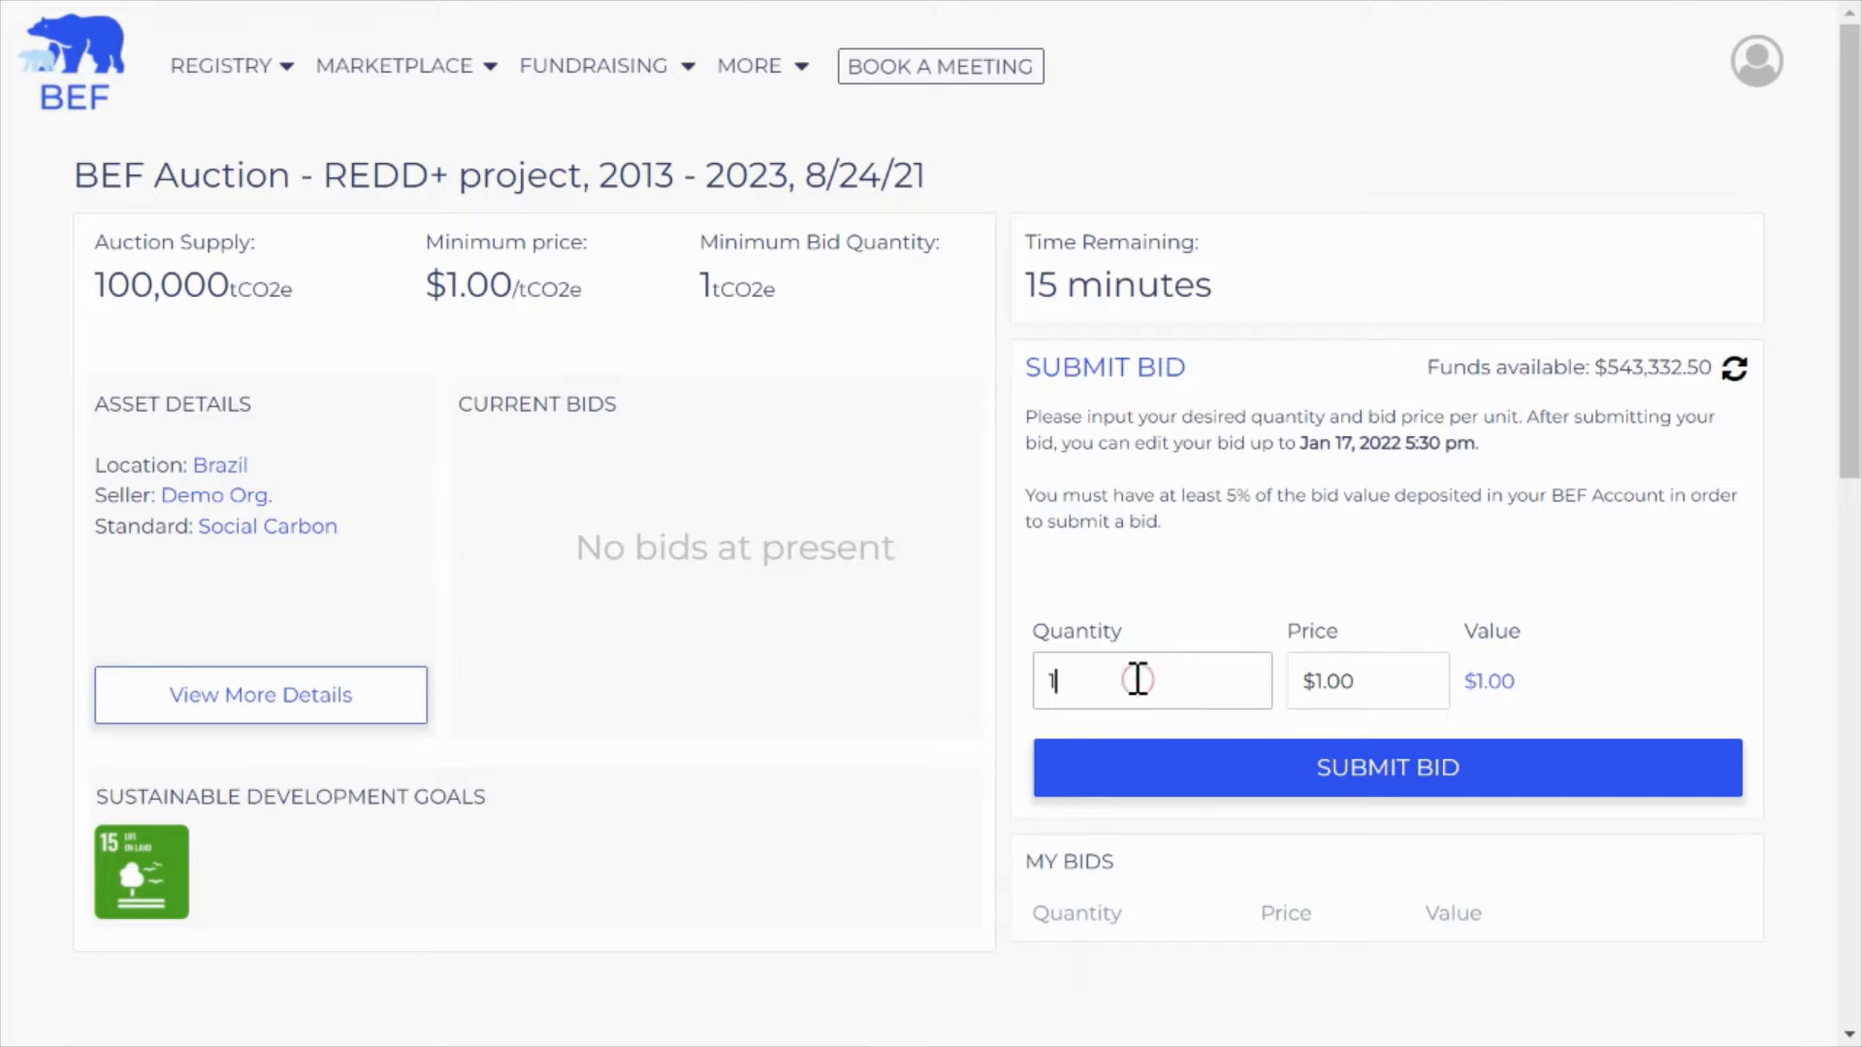
pyautogui.write('0000')
pyautogui.click(1327, 681)
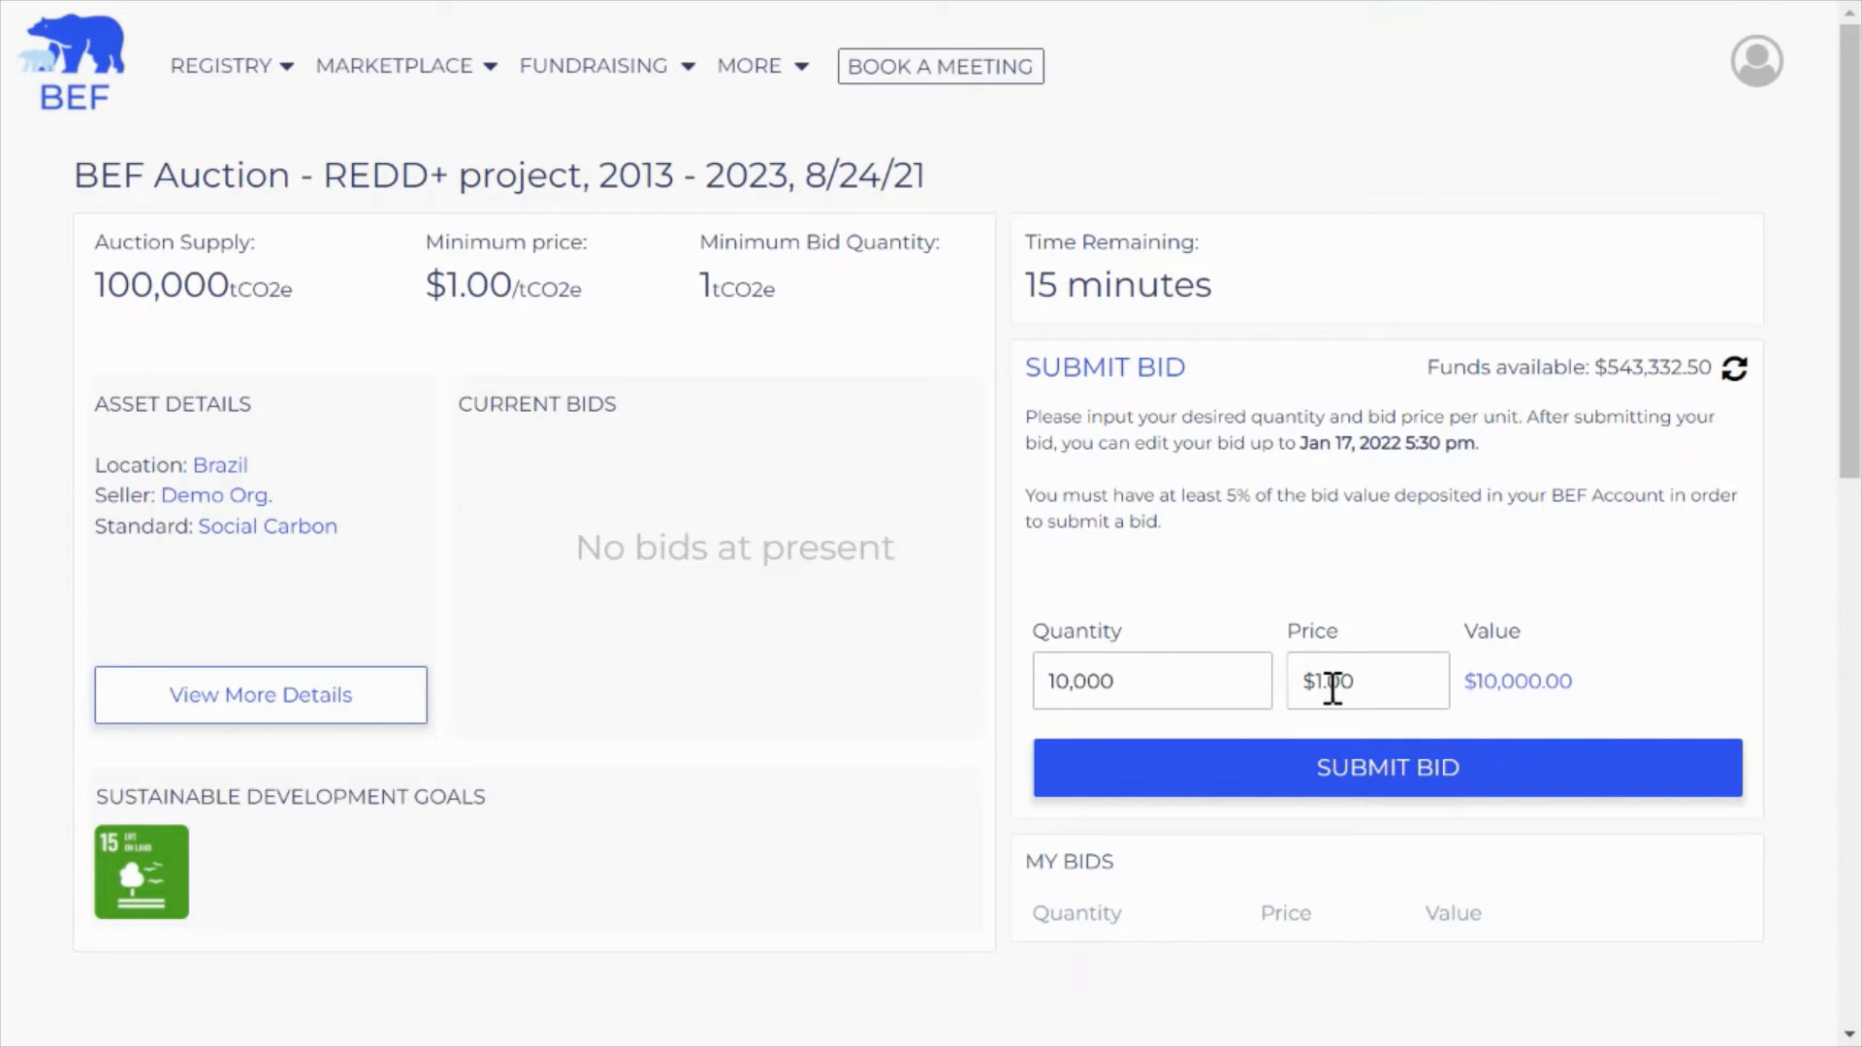
pyautogui.moveTo(1335, 685); pyautogui.dragTo(1366, 689)
pyautogui.write('05')
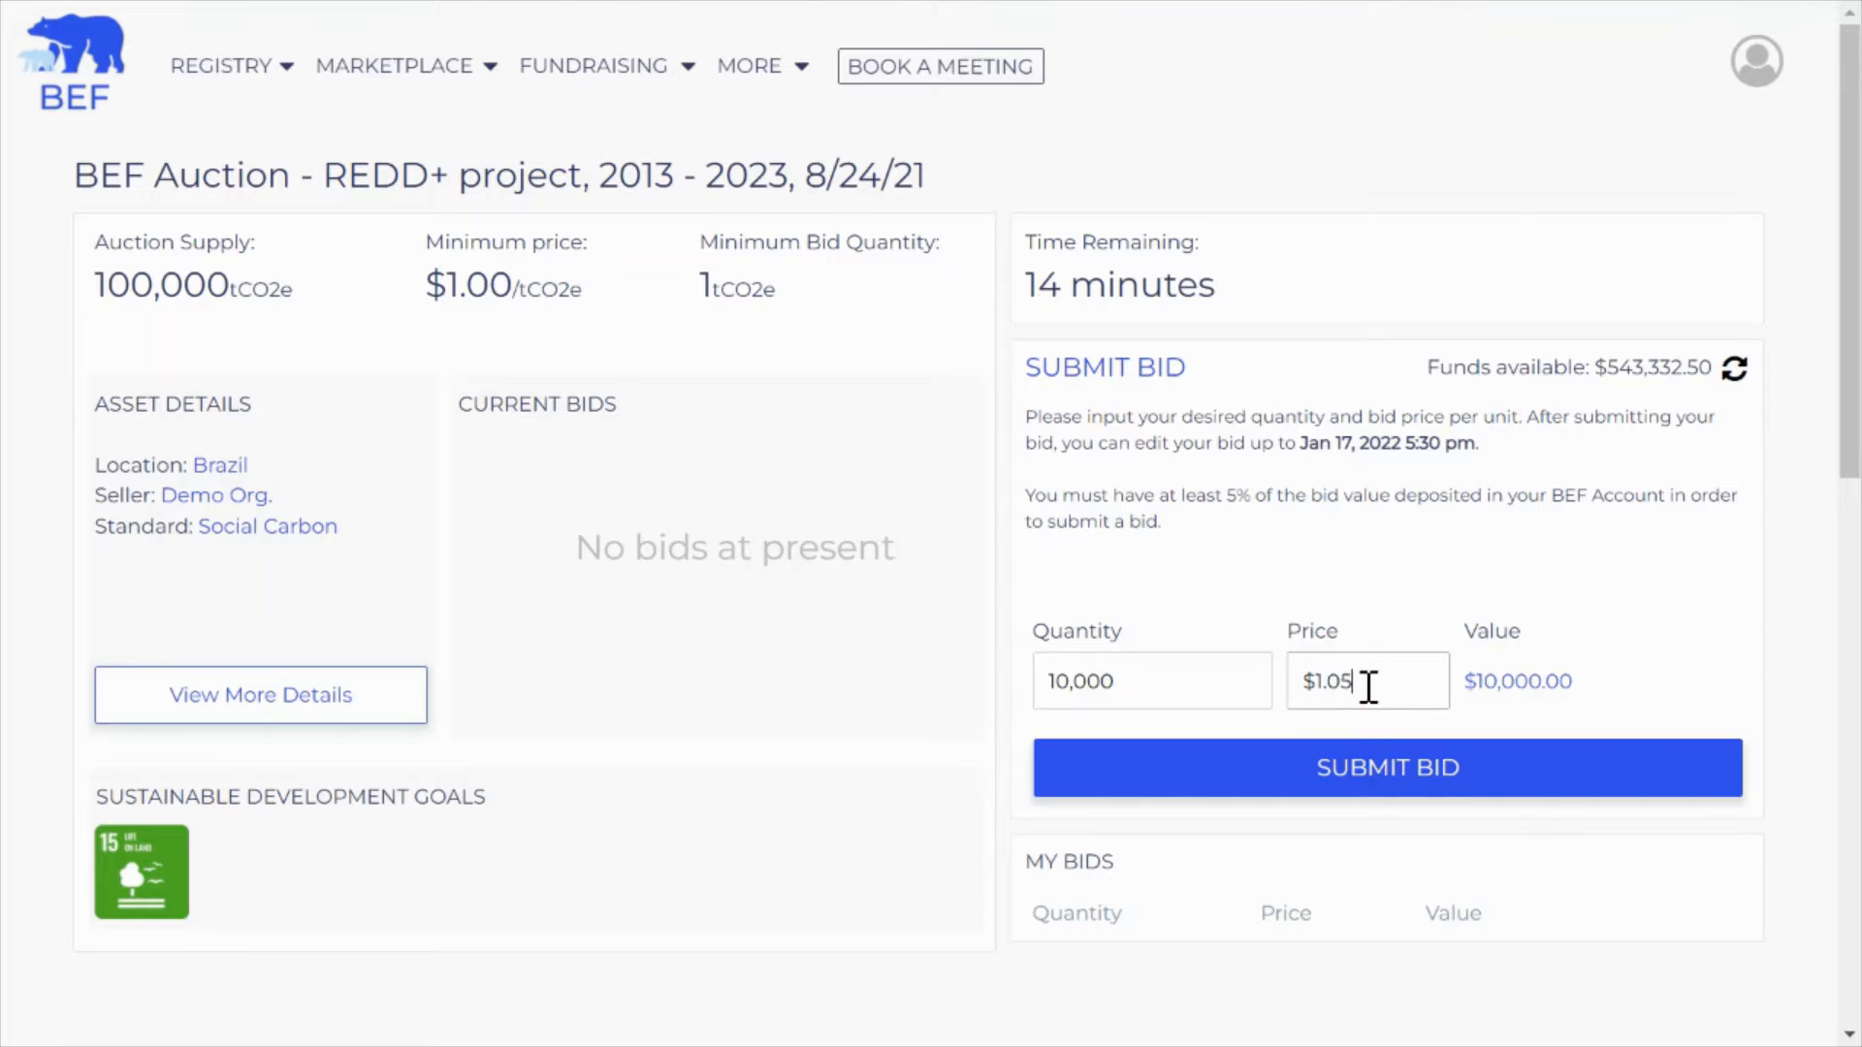
pyautogui.press('BackSpace')
pyautogui.press('BackSpace')
pyautogui.write('50')
pyautogui.click(1622, 732)
pyautogui.click(1351, 775)
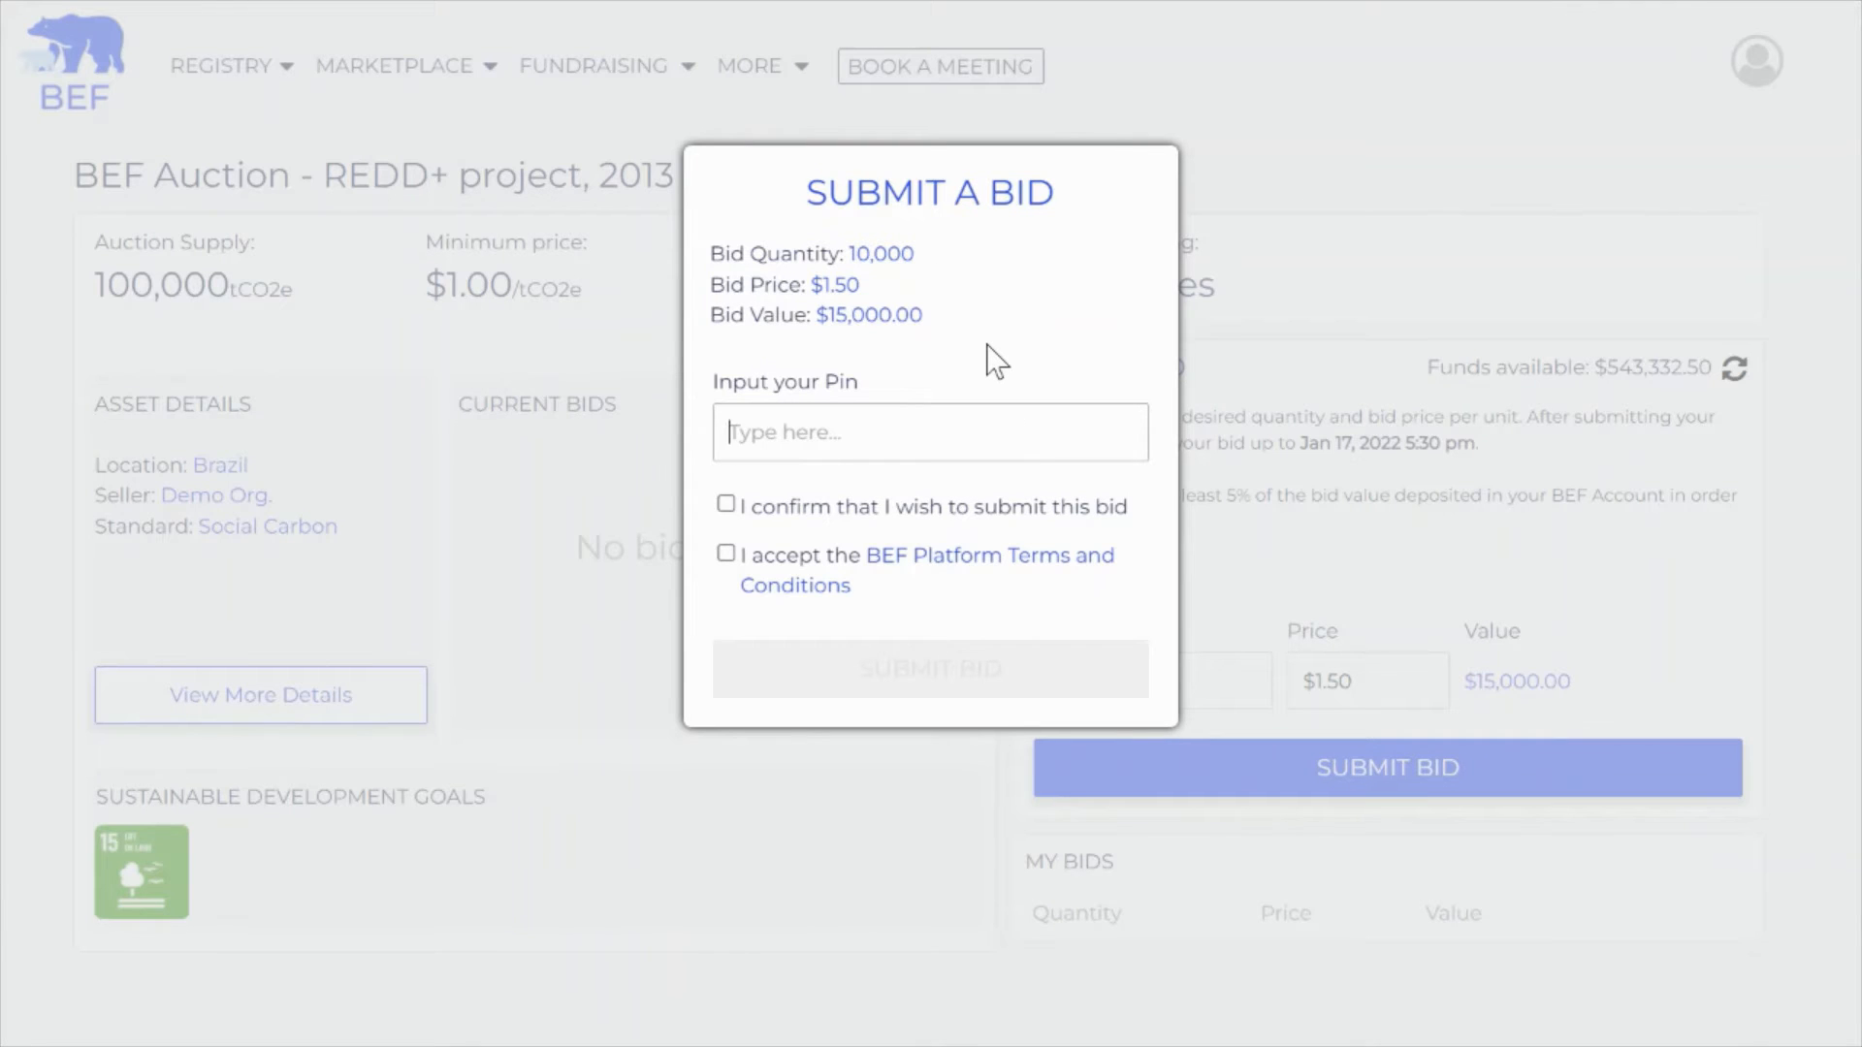
# Enter the account PIN, tick the confirm and terms boxes, and place the 10,000-unit bid
pyautogui.click(831, 434)
pyautogui.write('••••')
pyautogui.click(729, 511)
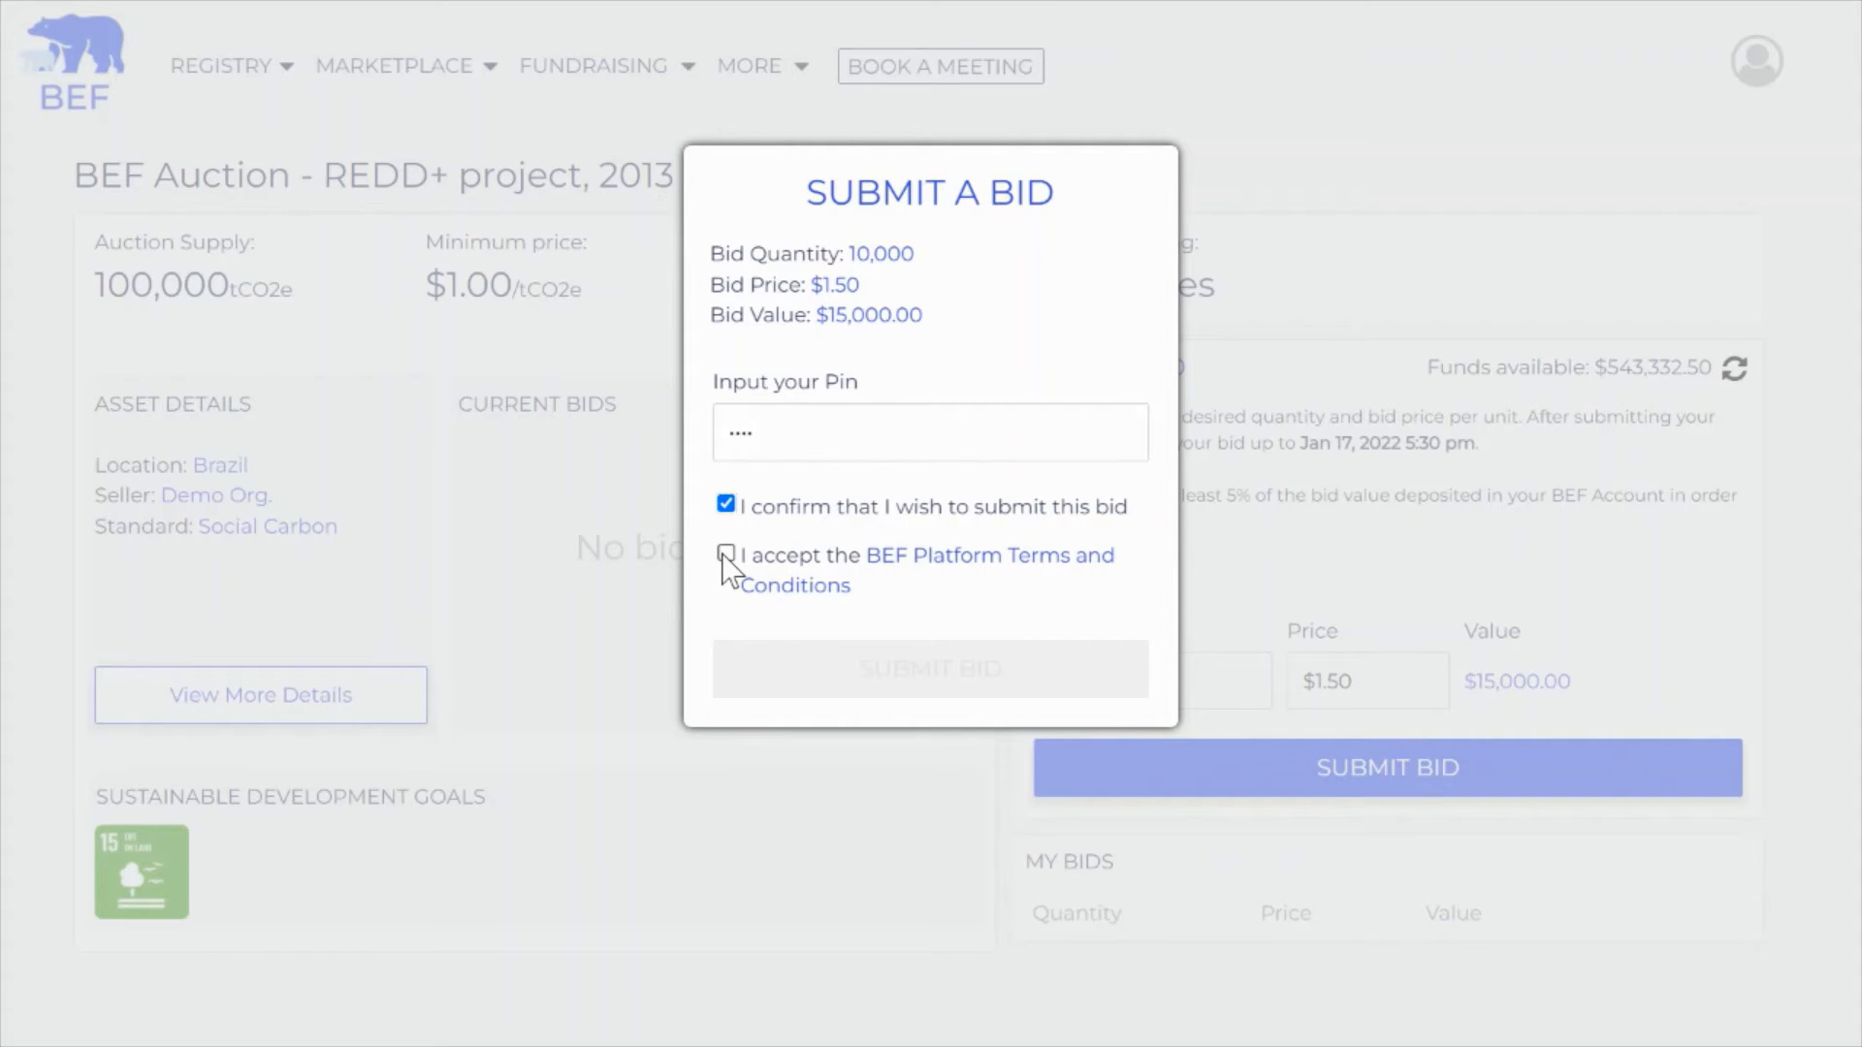
pyautogui.click(725, 554)
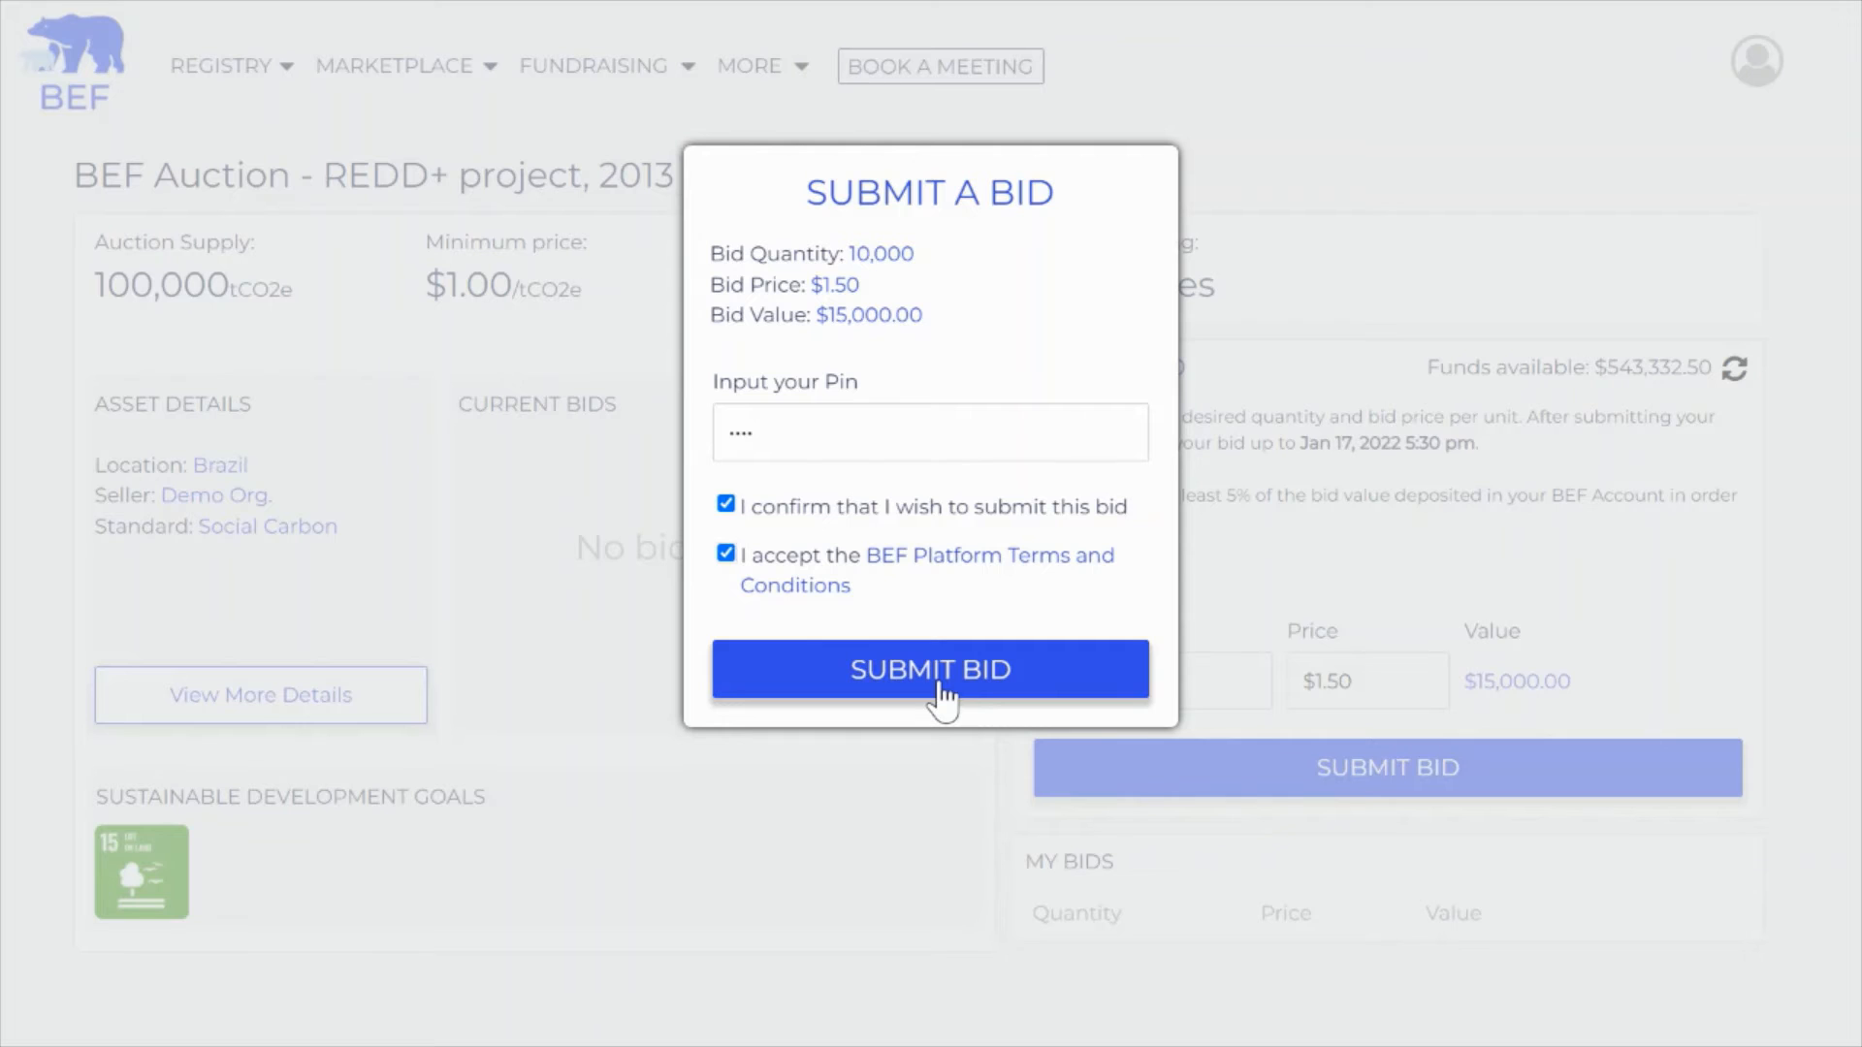
pyautogui.click(941, 690)
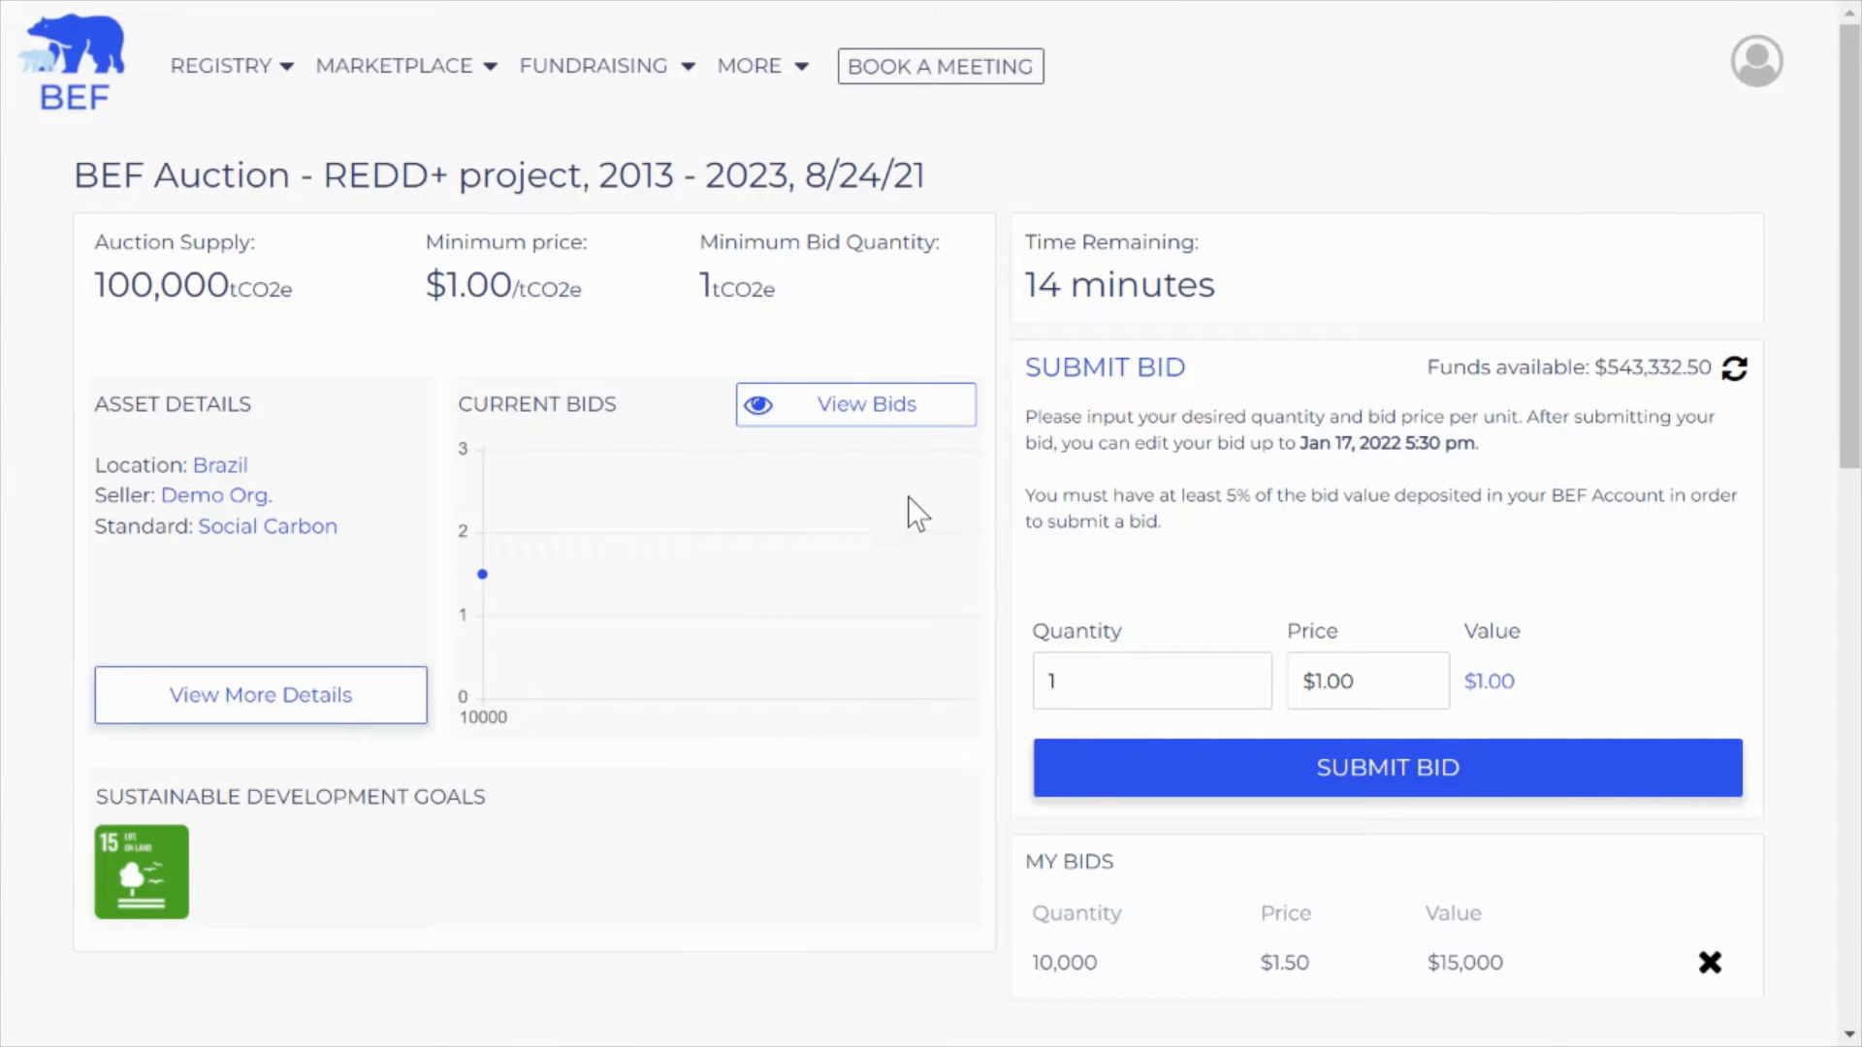
pyautogui.click(878, 416)
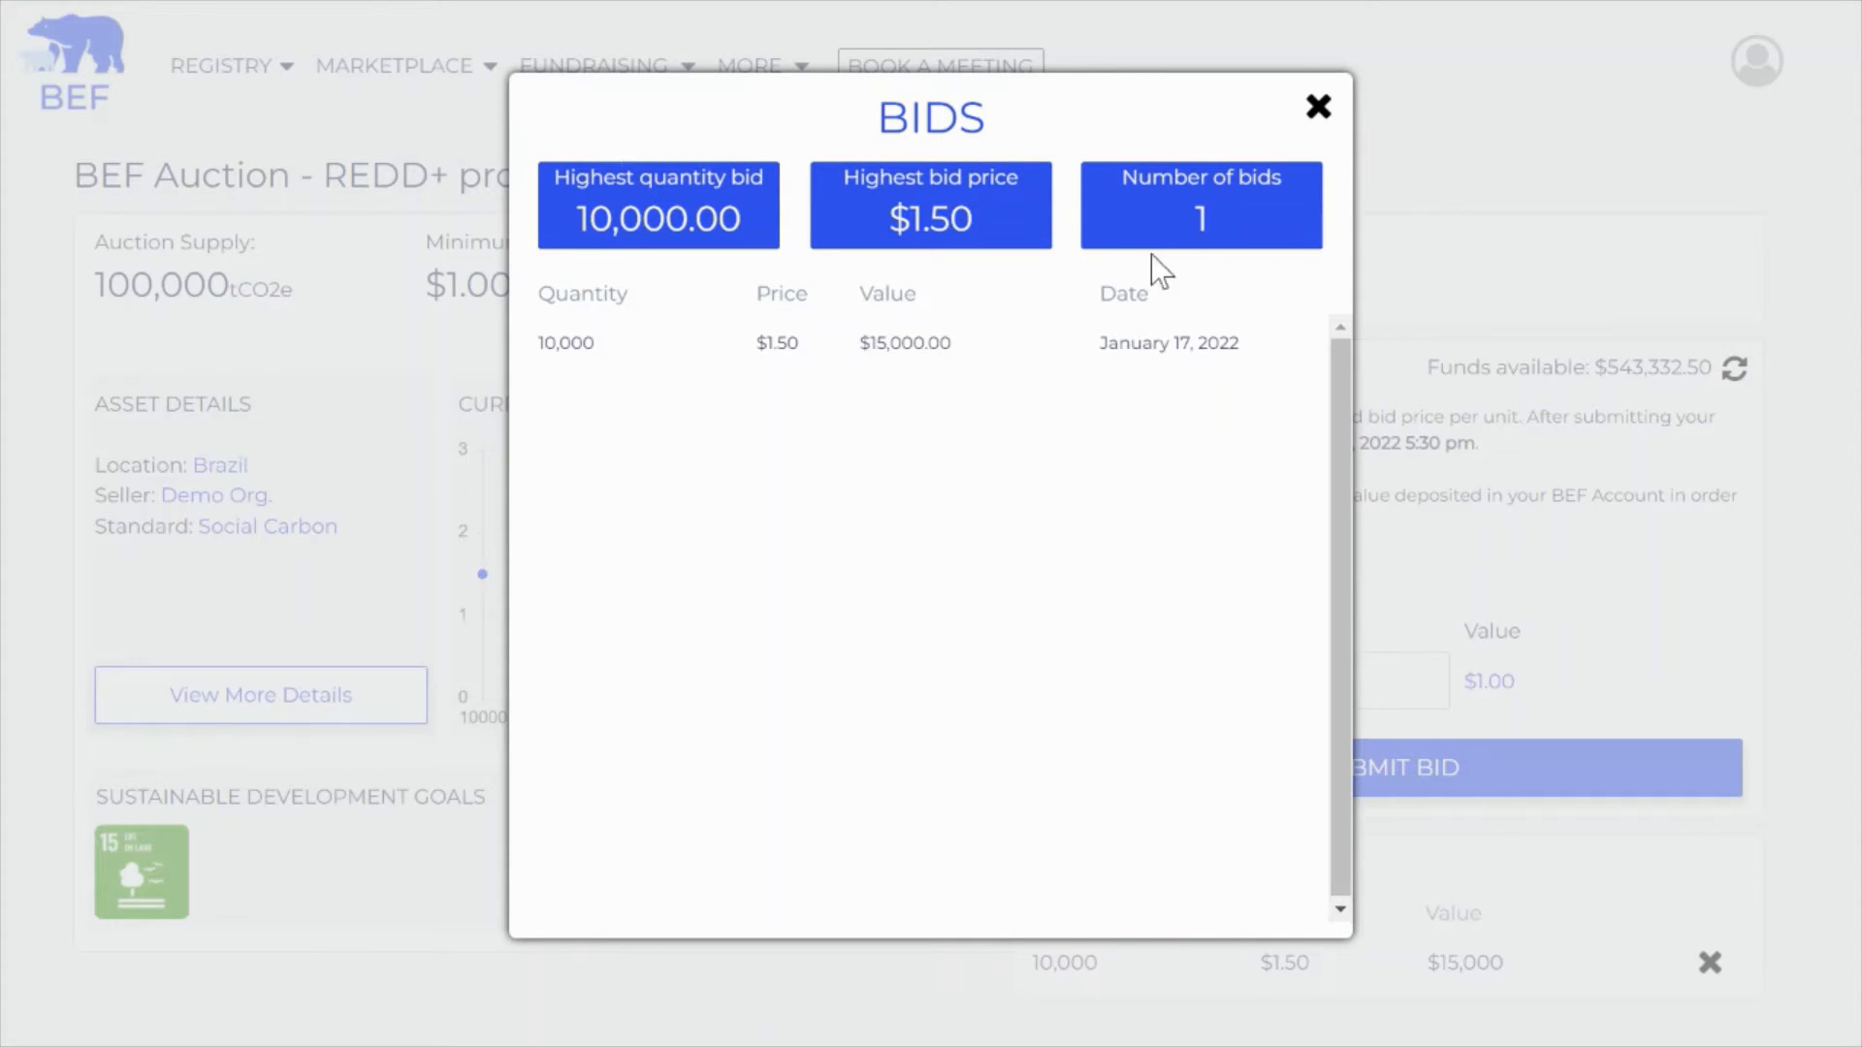
pyautogui.click(1315, 115)
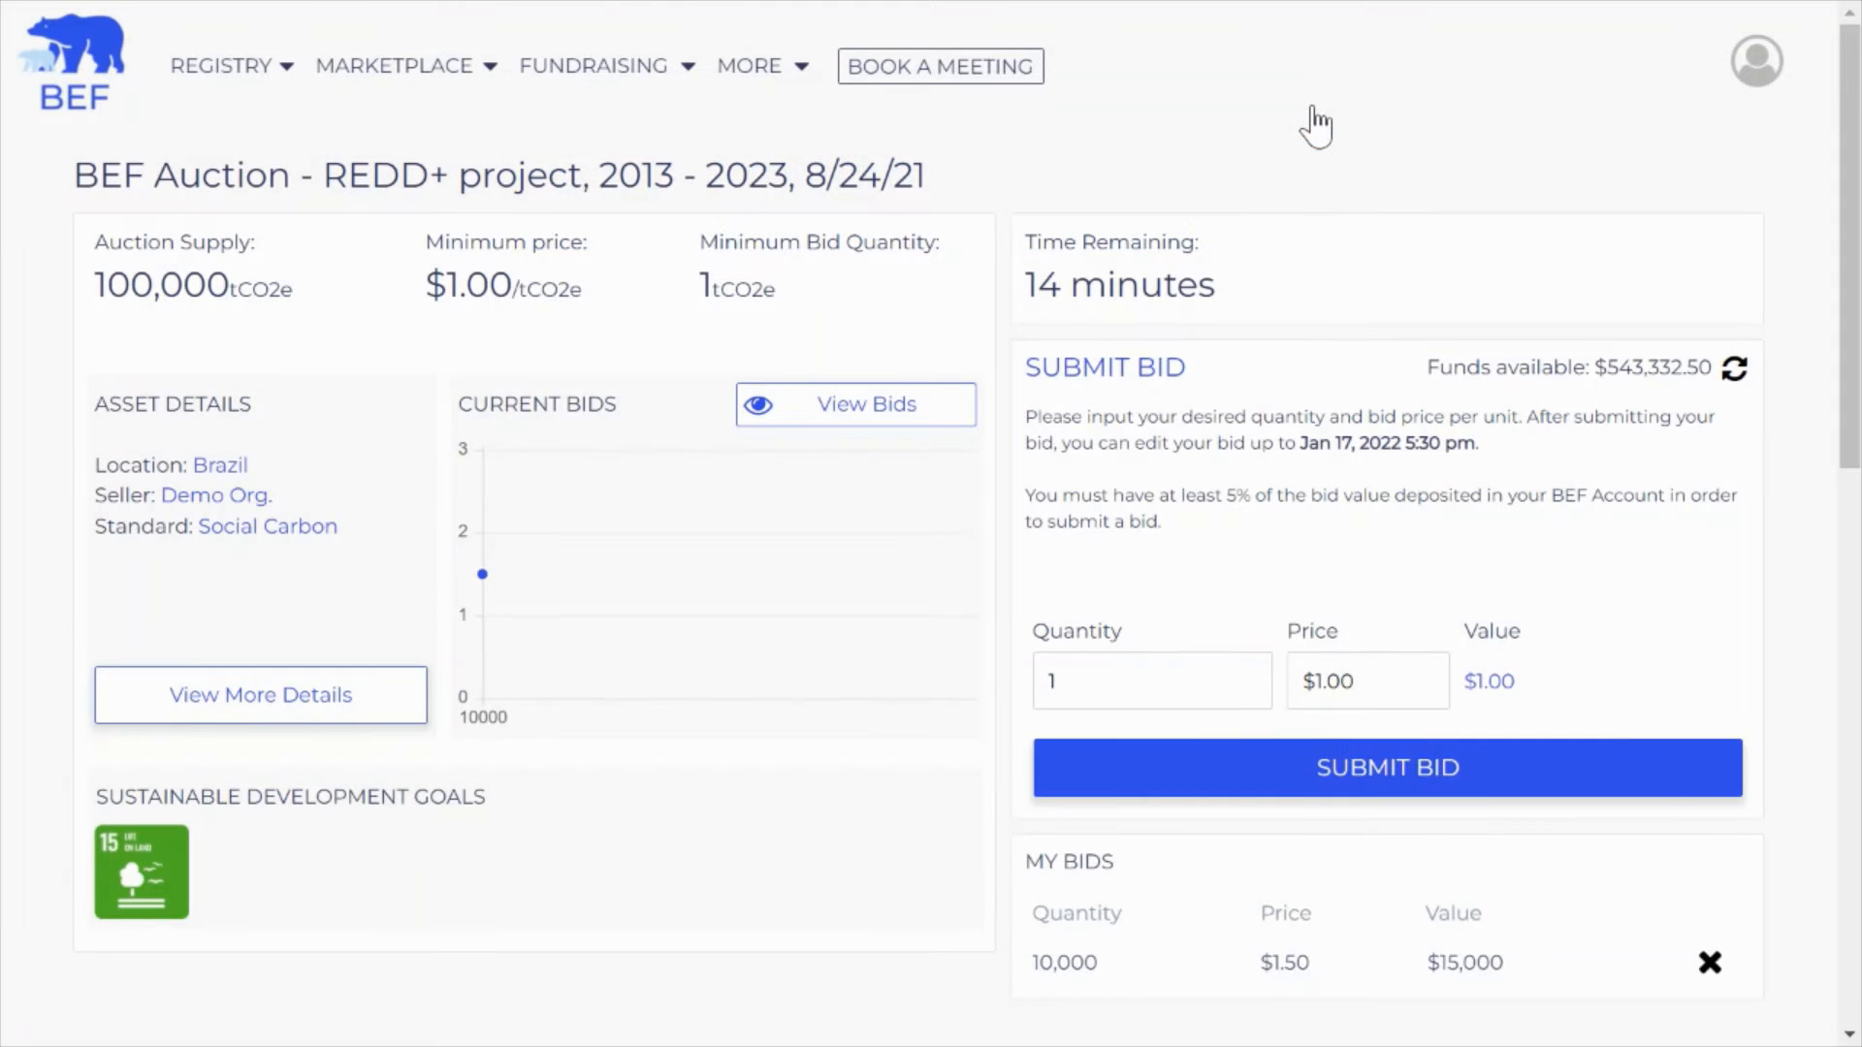
# Fill in a second bid of 1,000 units at $2.00 ($2,000.00), refresh available funds, and submit it
pyautogui.click(1154, 681)
pyautogui.write('000')
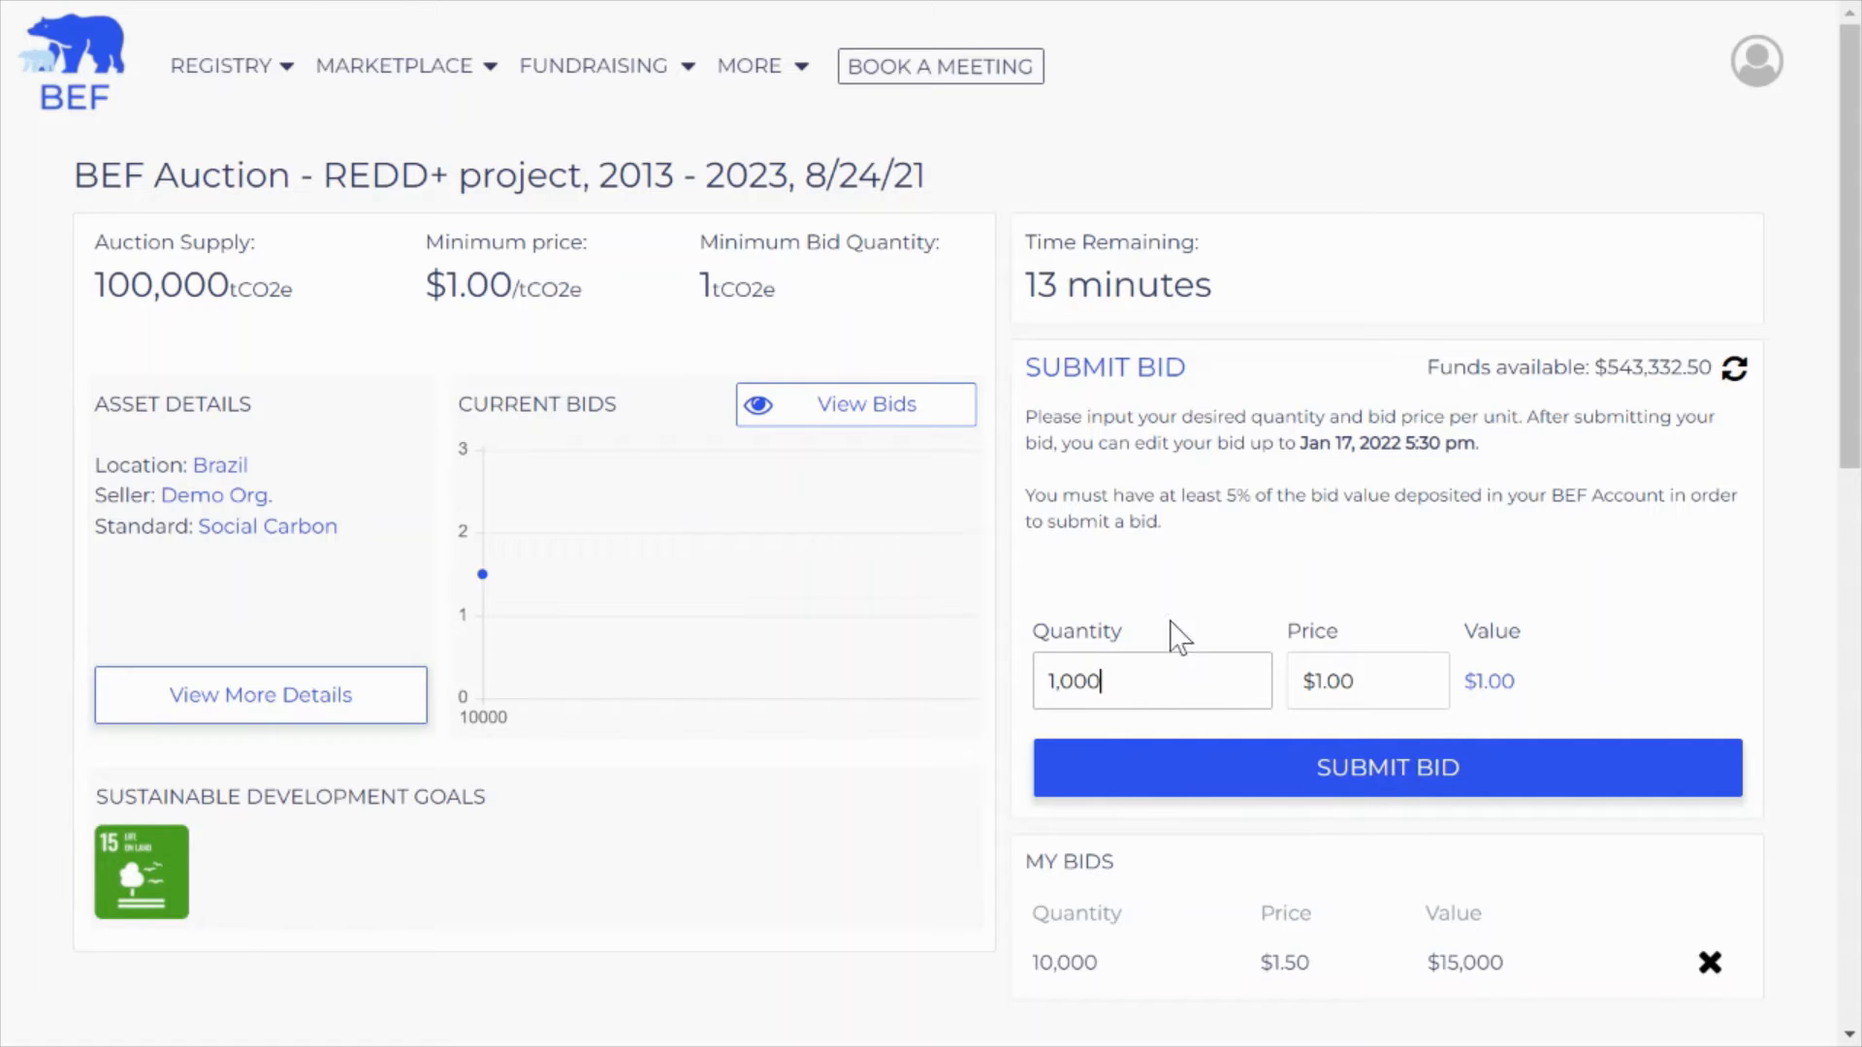
pyautogui.moveTo(1321, 680); pyautogui.dragTo(1384, 679)
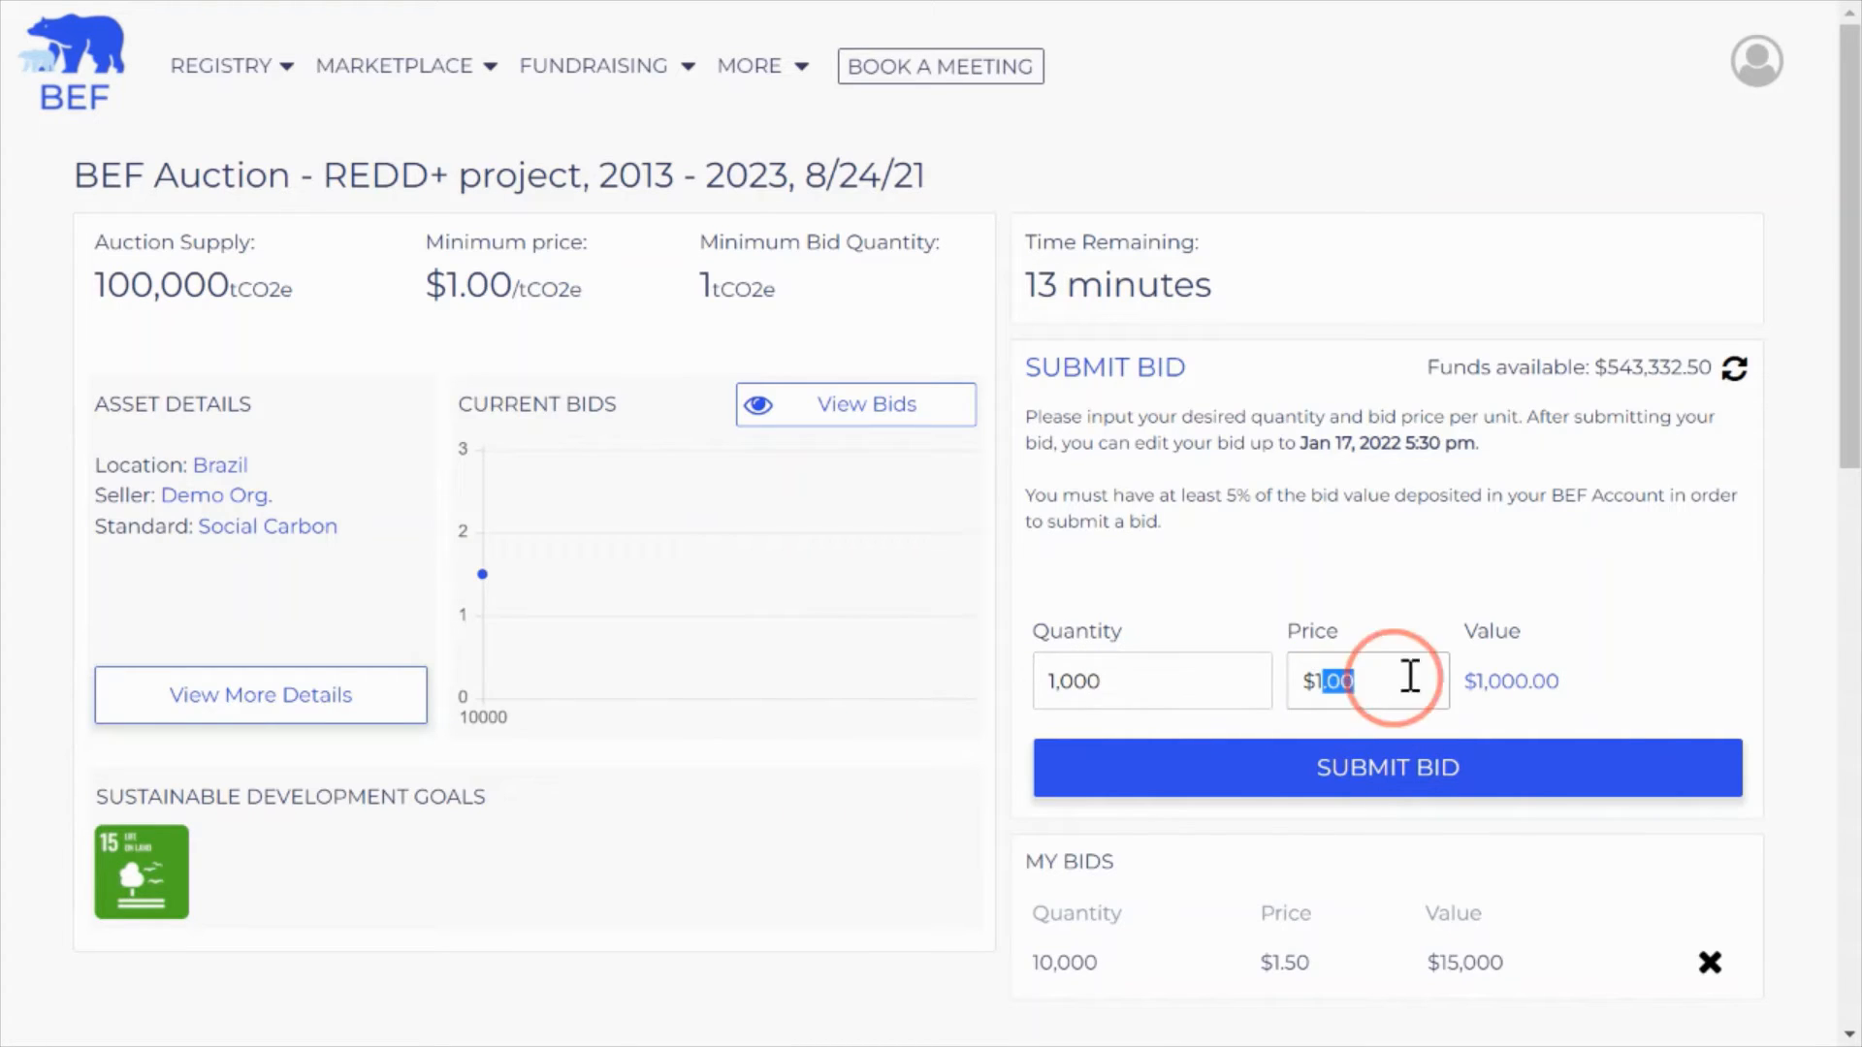
pyautogui.write('2')
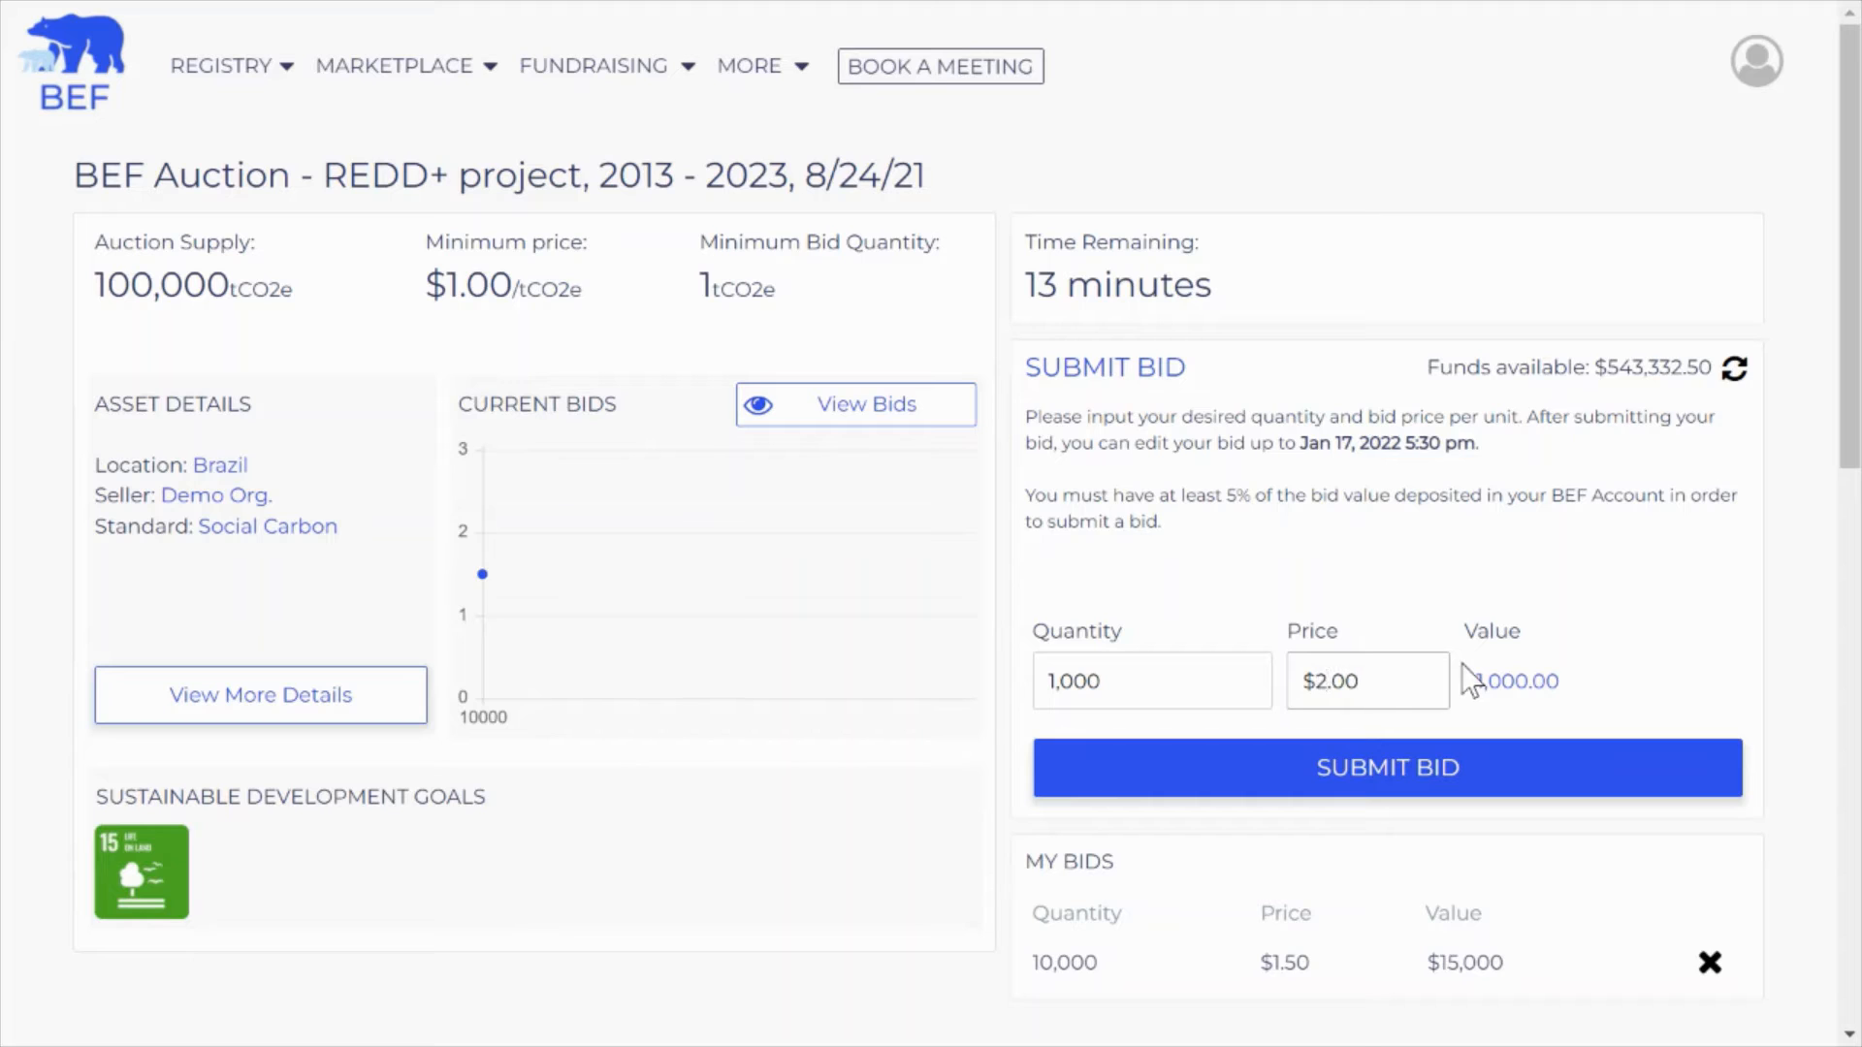
pyautogui.click(1588, 563)
pyautogui.click(1733, 369)
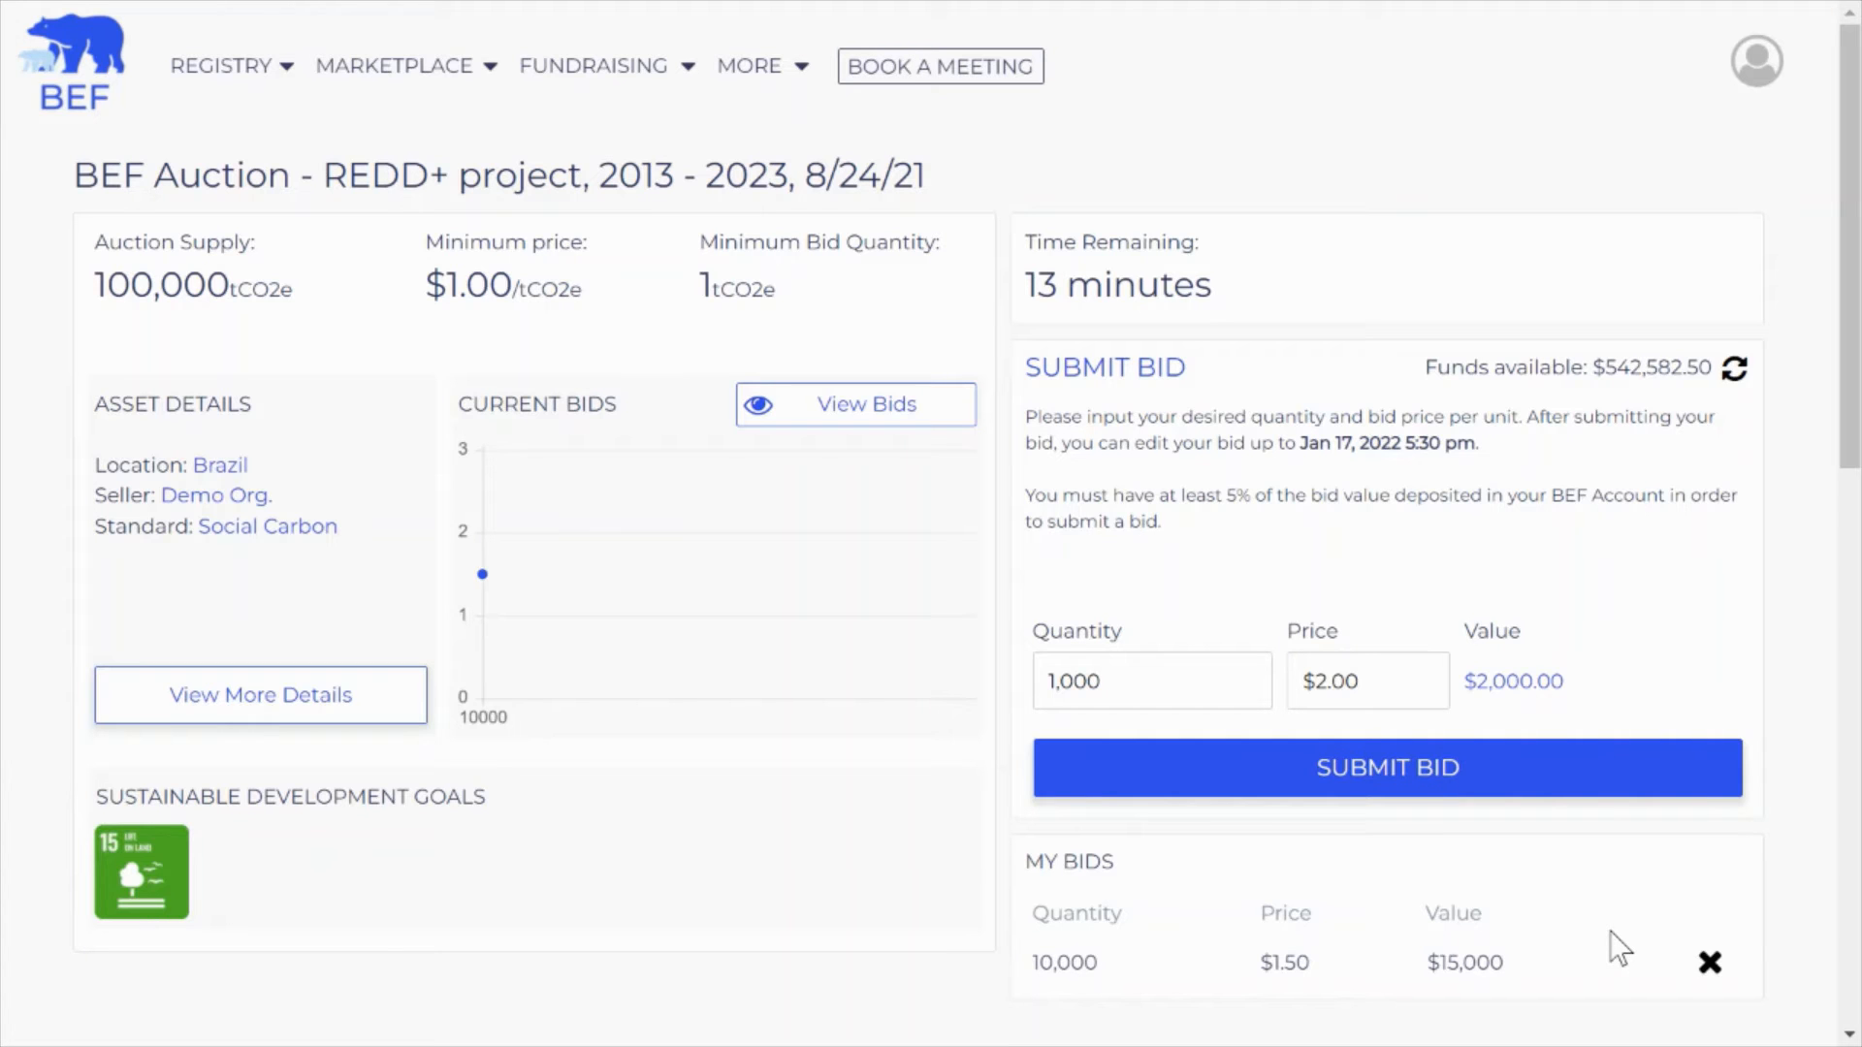
pyautogui.click(1381, 770)
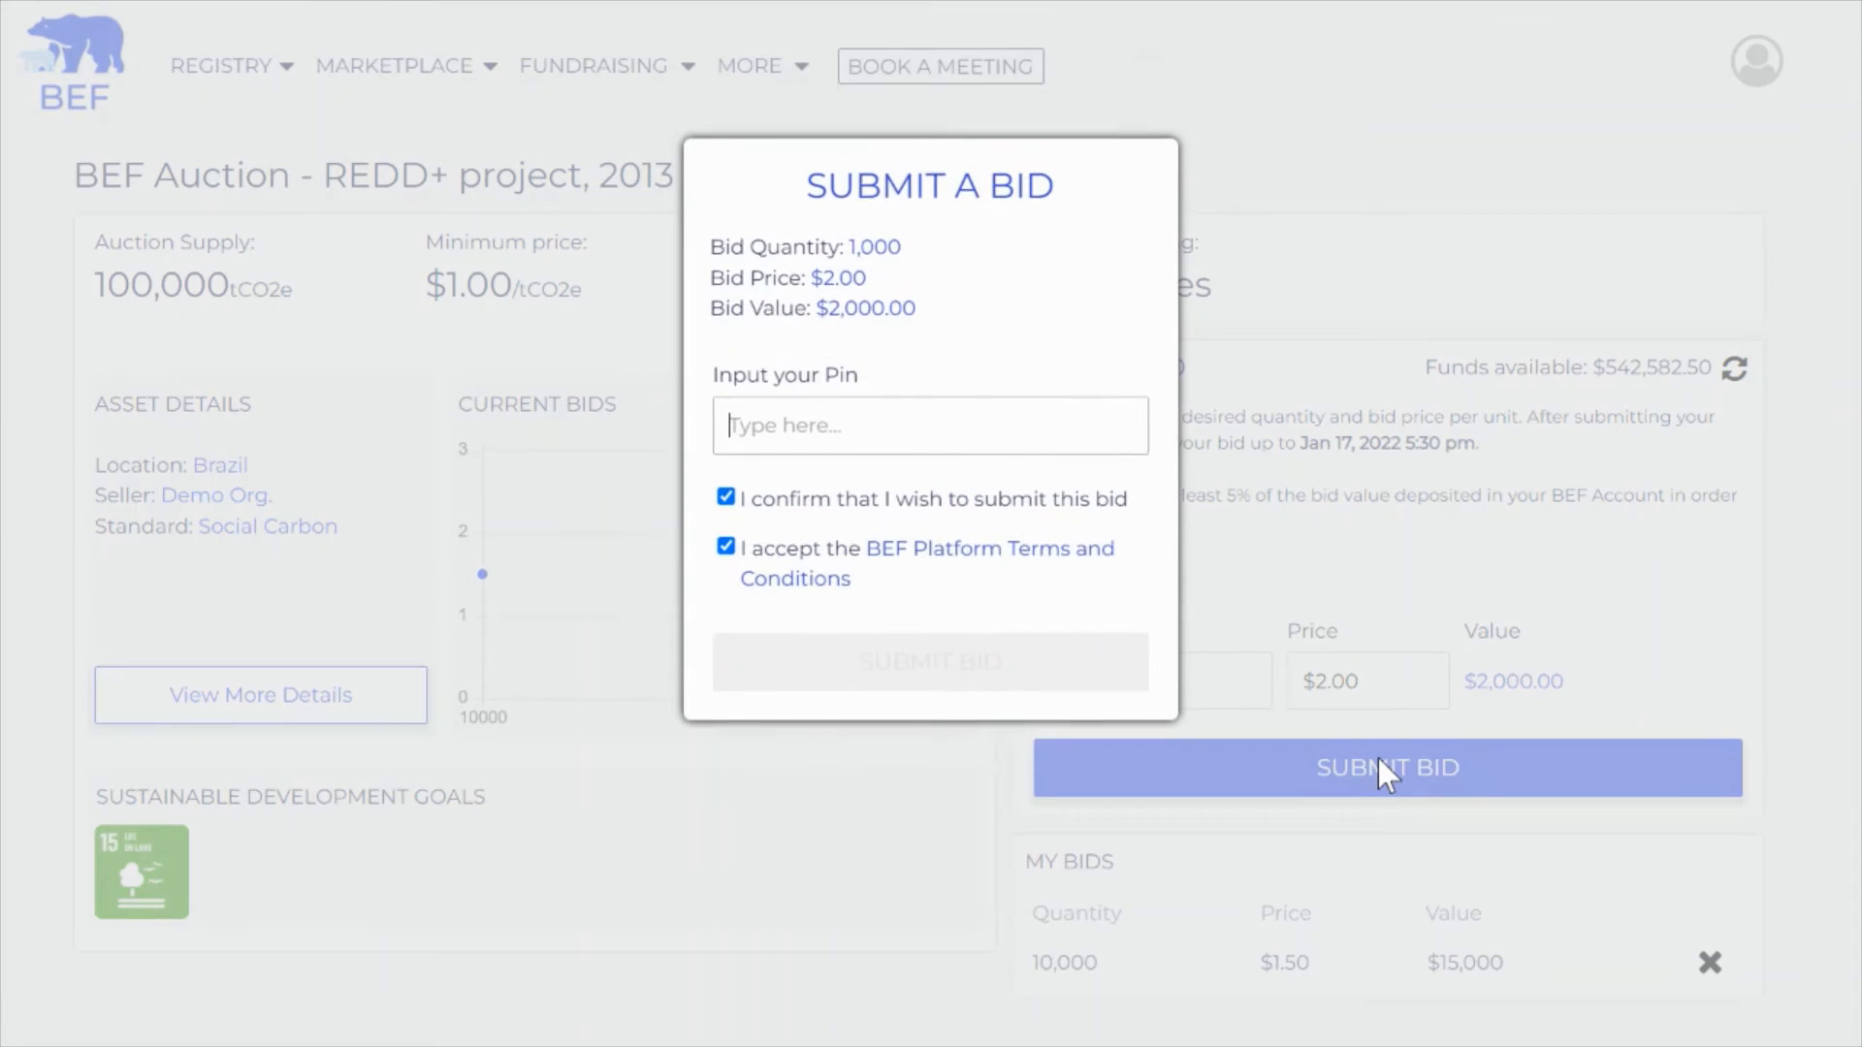
# Enter the account PIN and place the 1,000-unit bid at $2.00
pyautogui.write('1234')
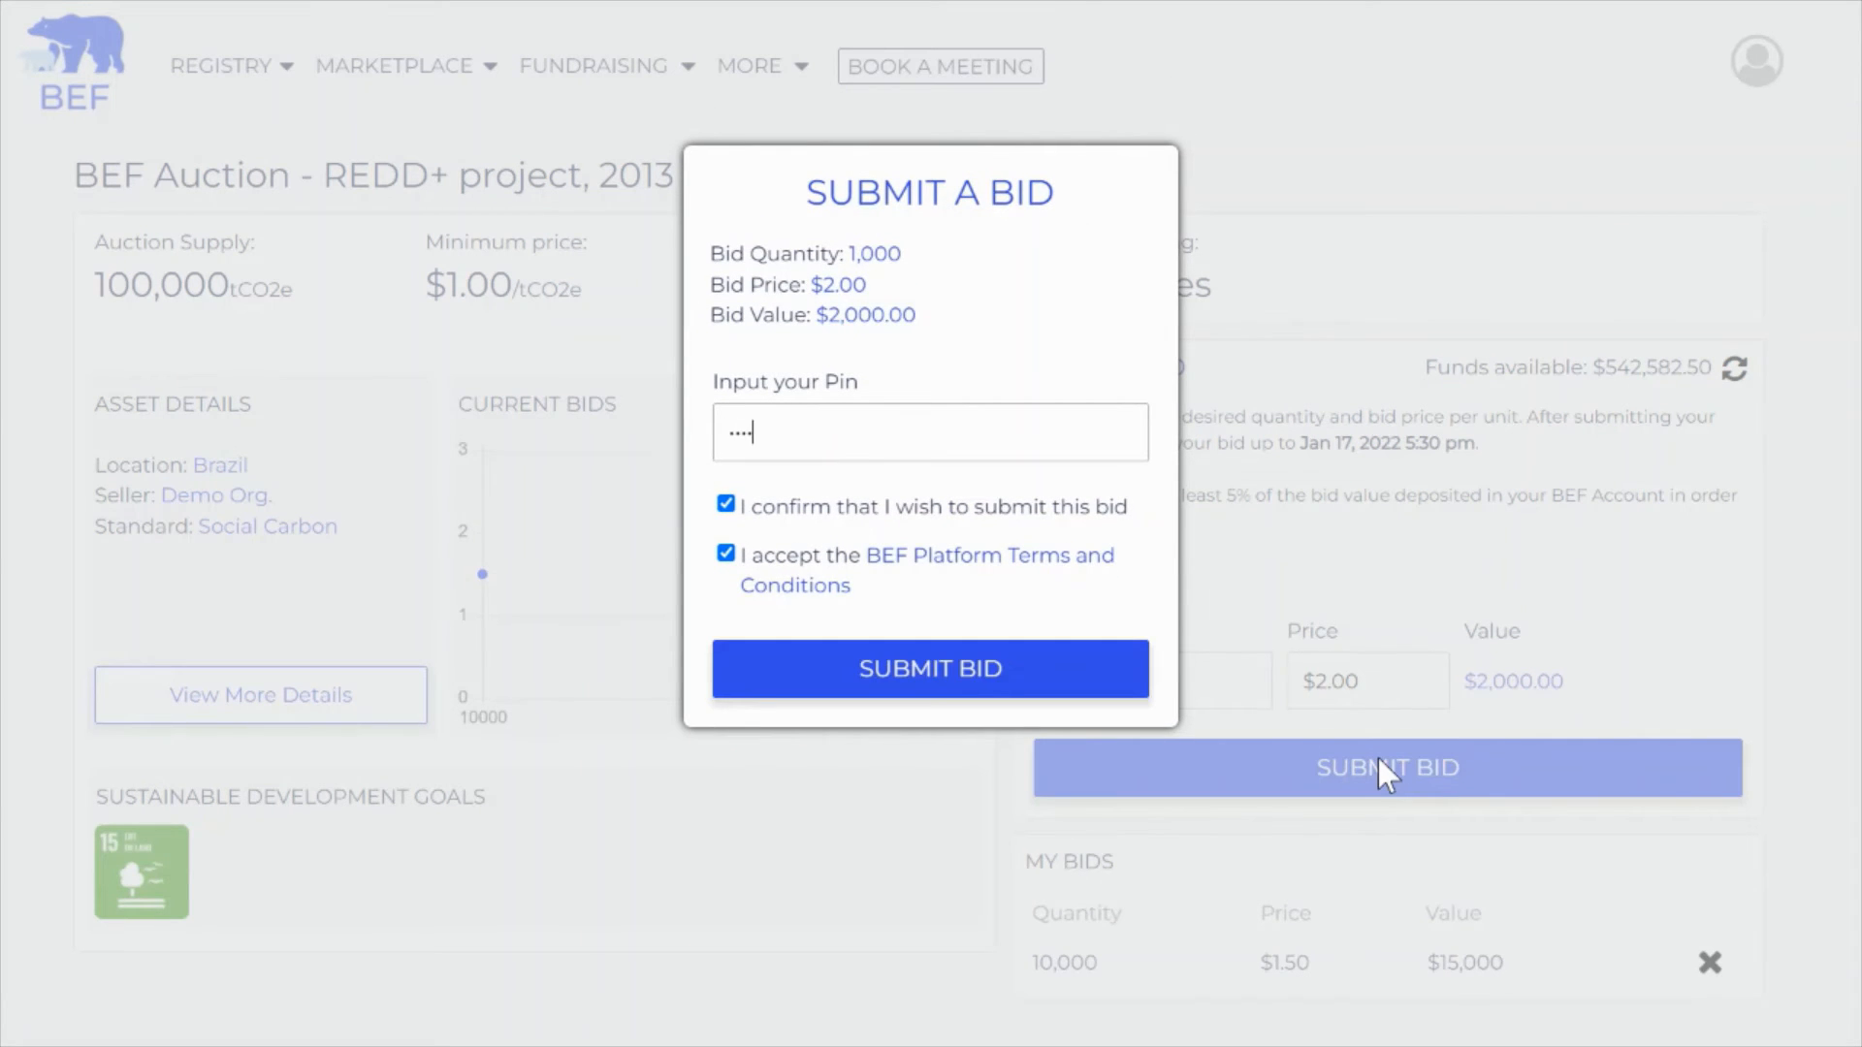
pyautogui.press('BackSpace')
pyautogui.press('BackSpace')
pyautogui.write('34')
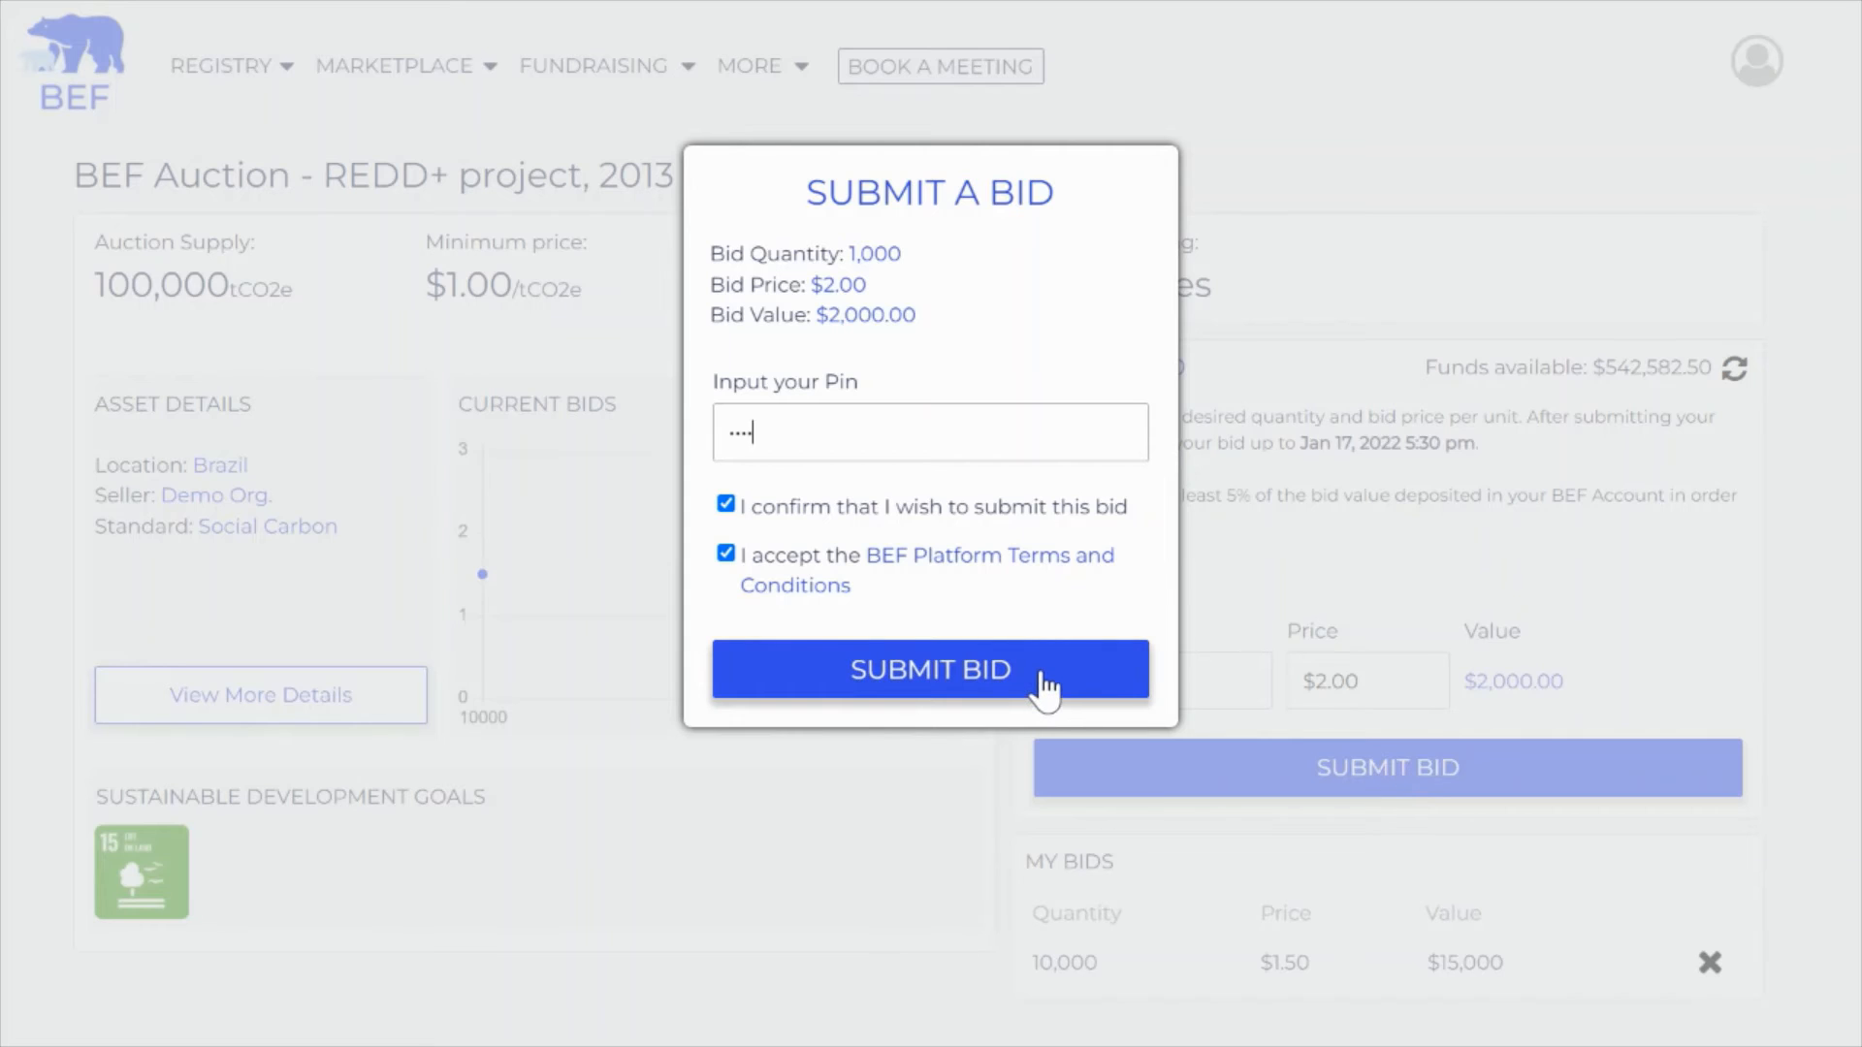
pyautogui.click(1043, 675)
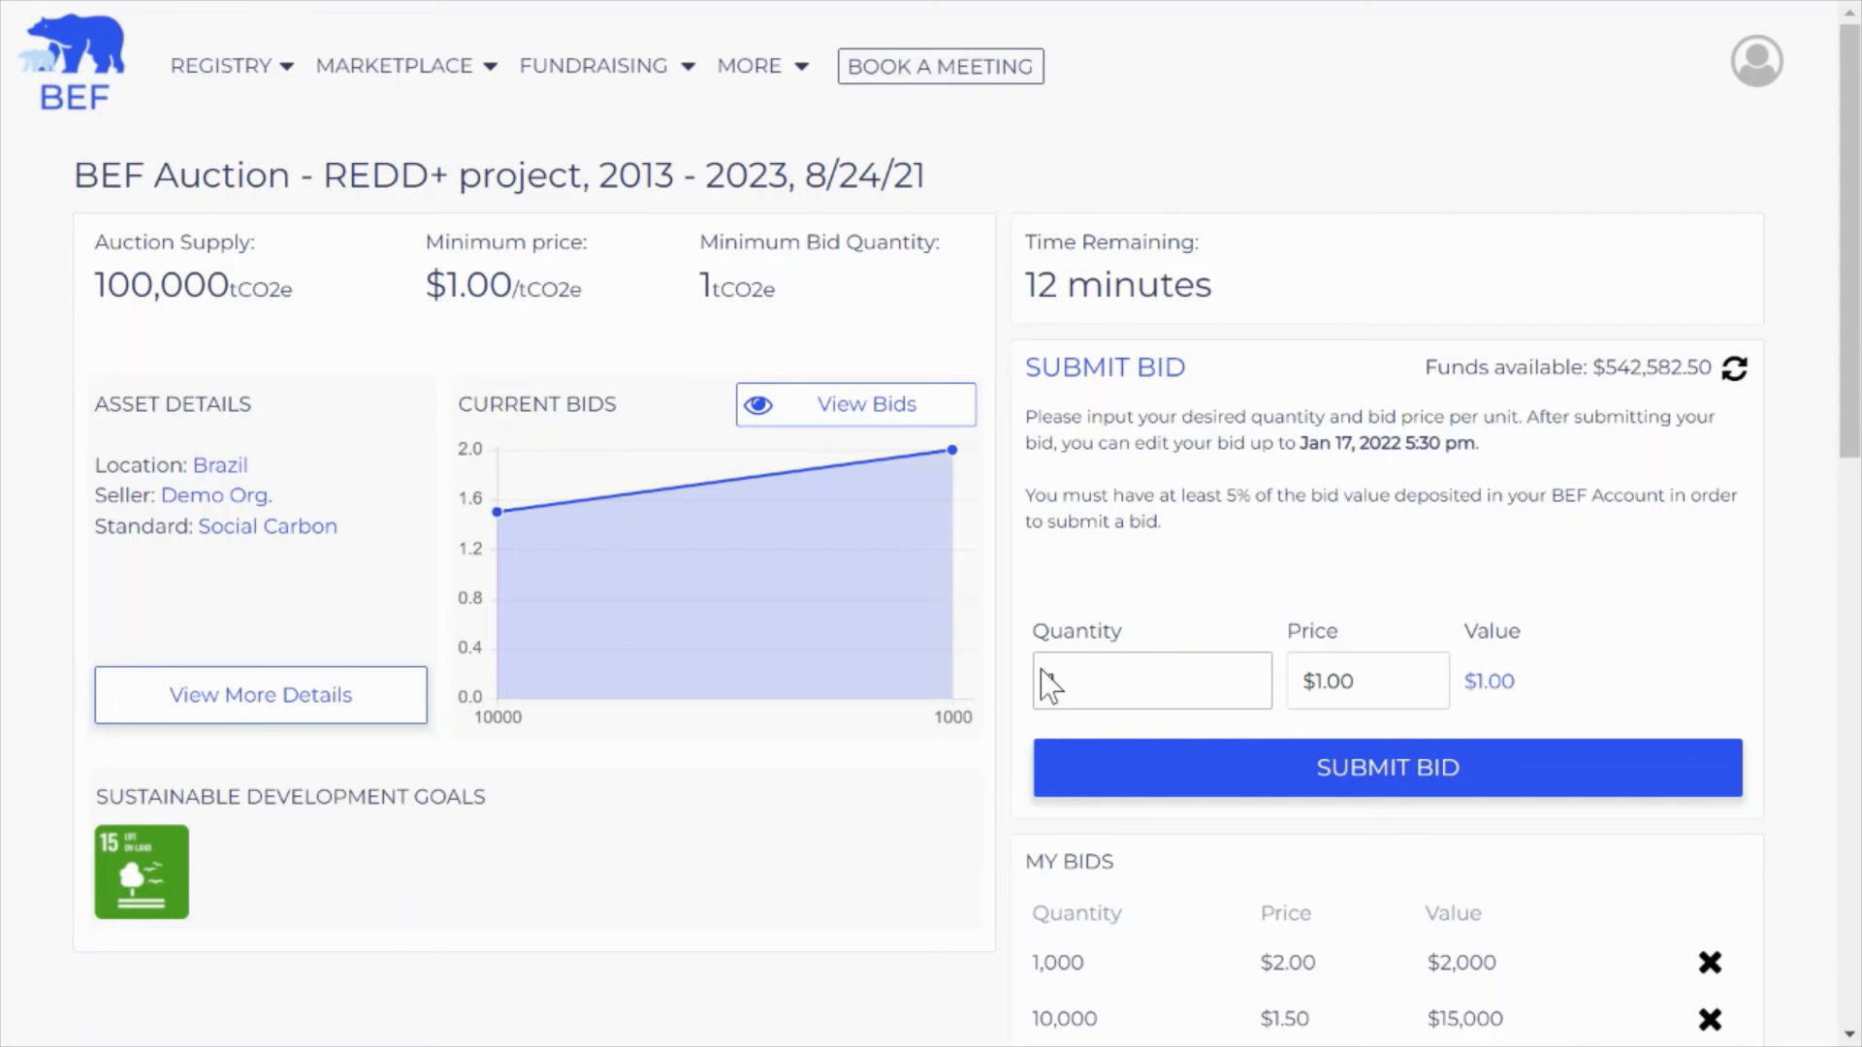
# Reset the empty quantity to 1, check both bids under My Bids, and show the account menu
pyautogui.click(1045, 682)
pyautogui.write('1')
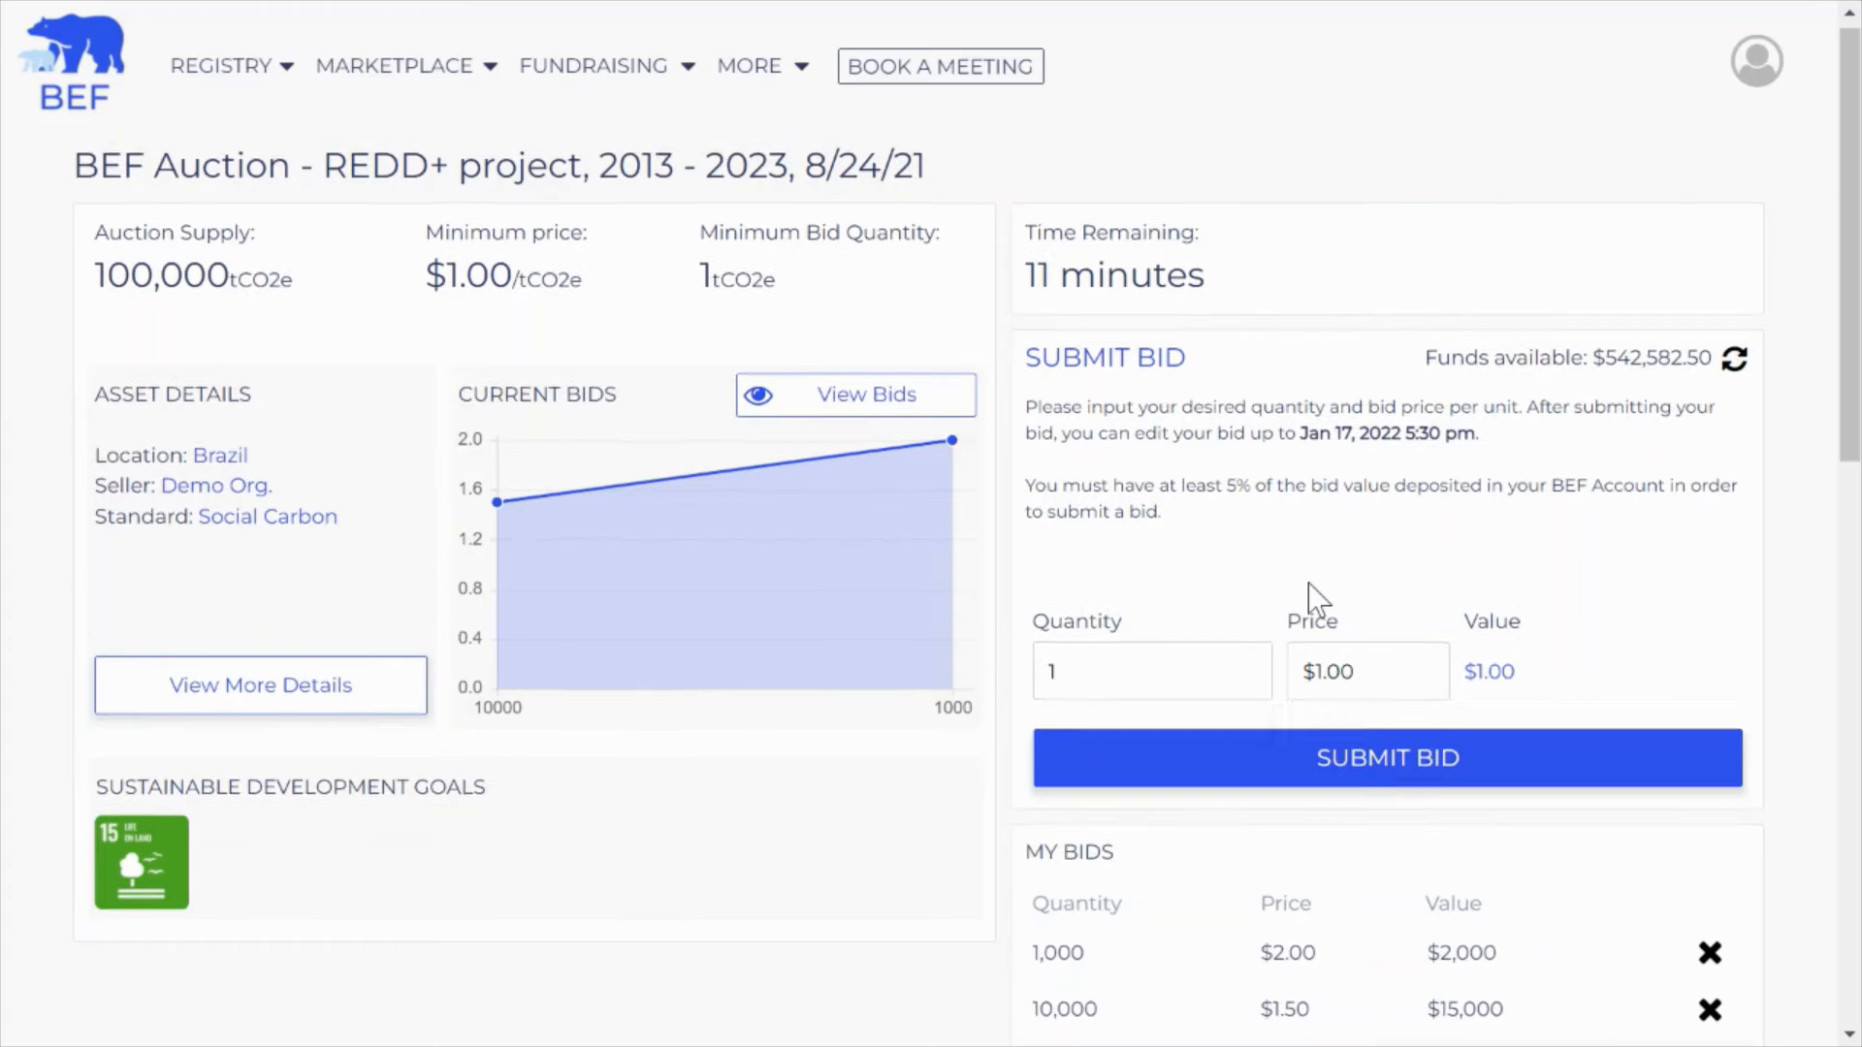
pyautogui.scroll(-2, 1313, 602)
pyautogui.moveTo(1035, 715); pyautogui.dragTo(1109, 723)
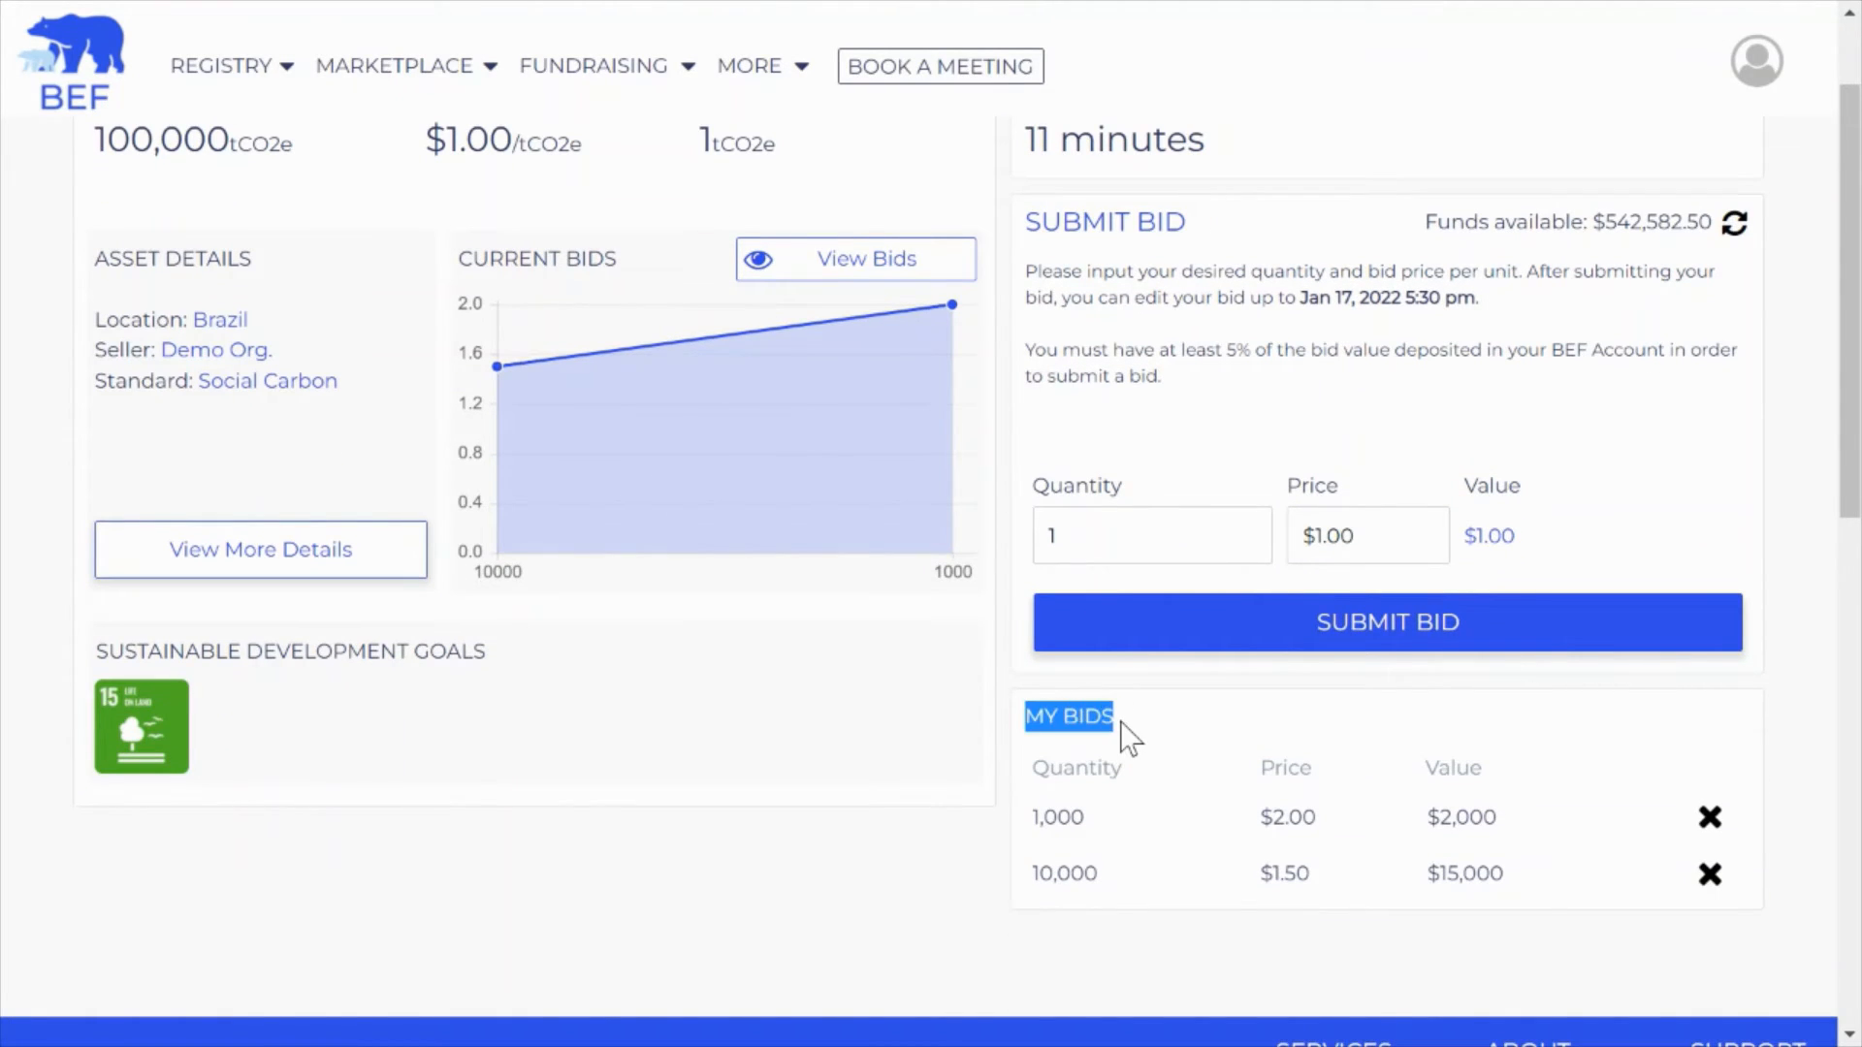
pyautogui.click(1127, 739)
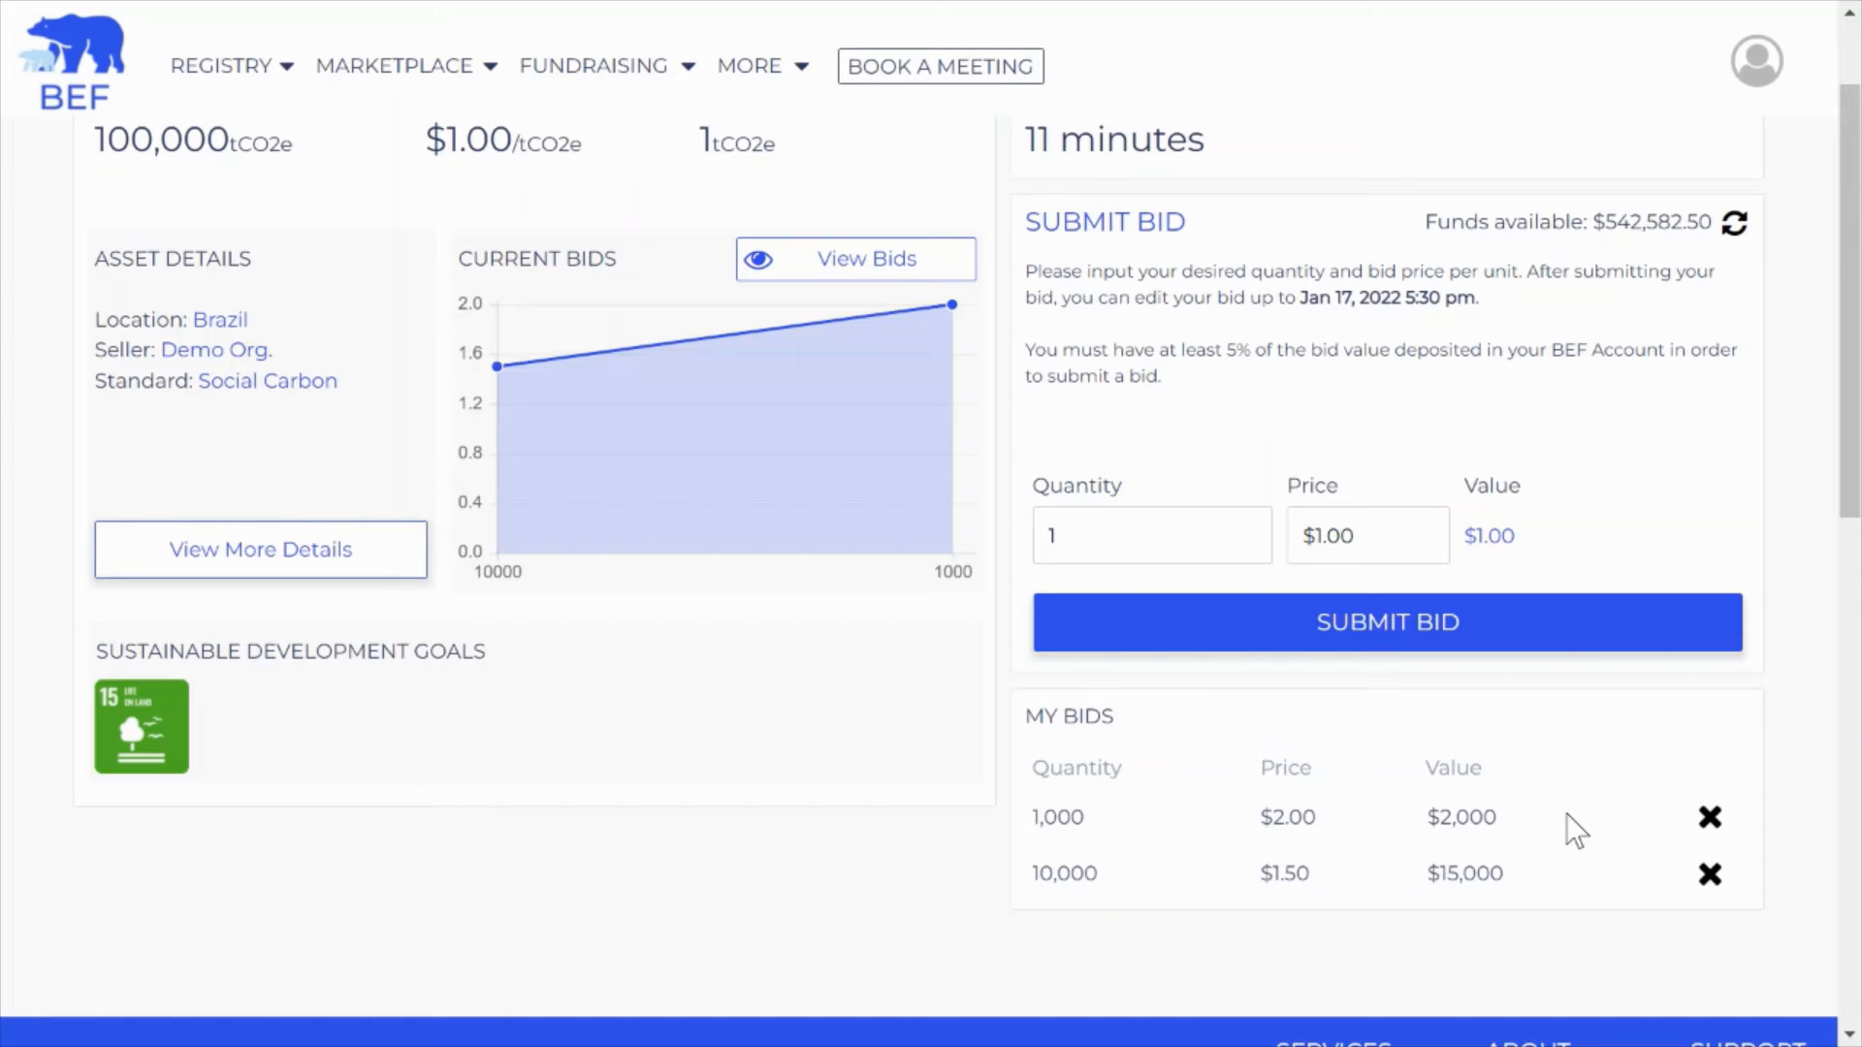
pyautogui.moveTo(1760, 64)
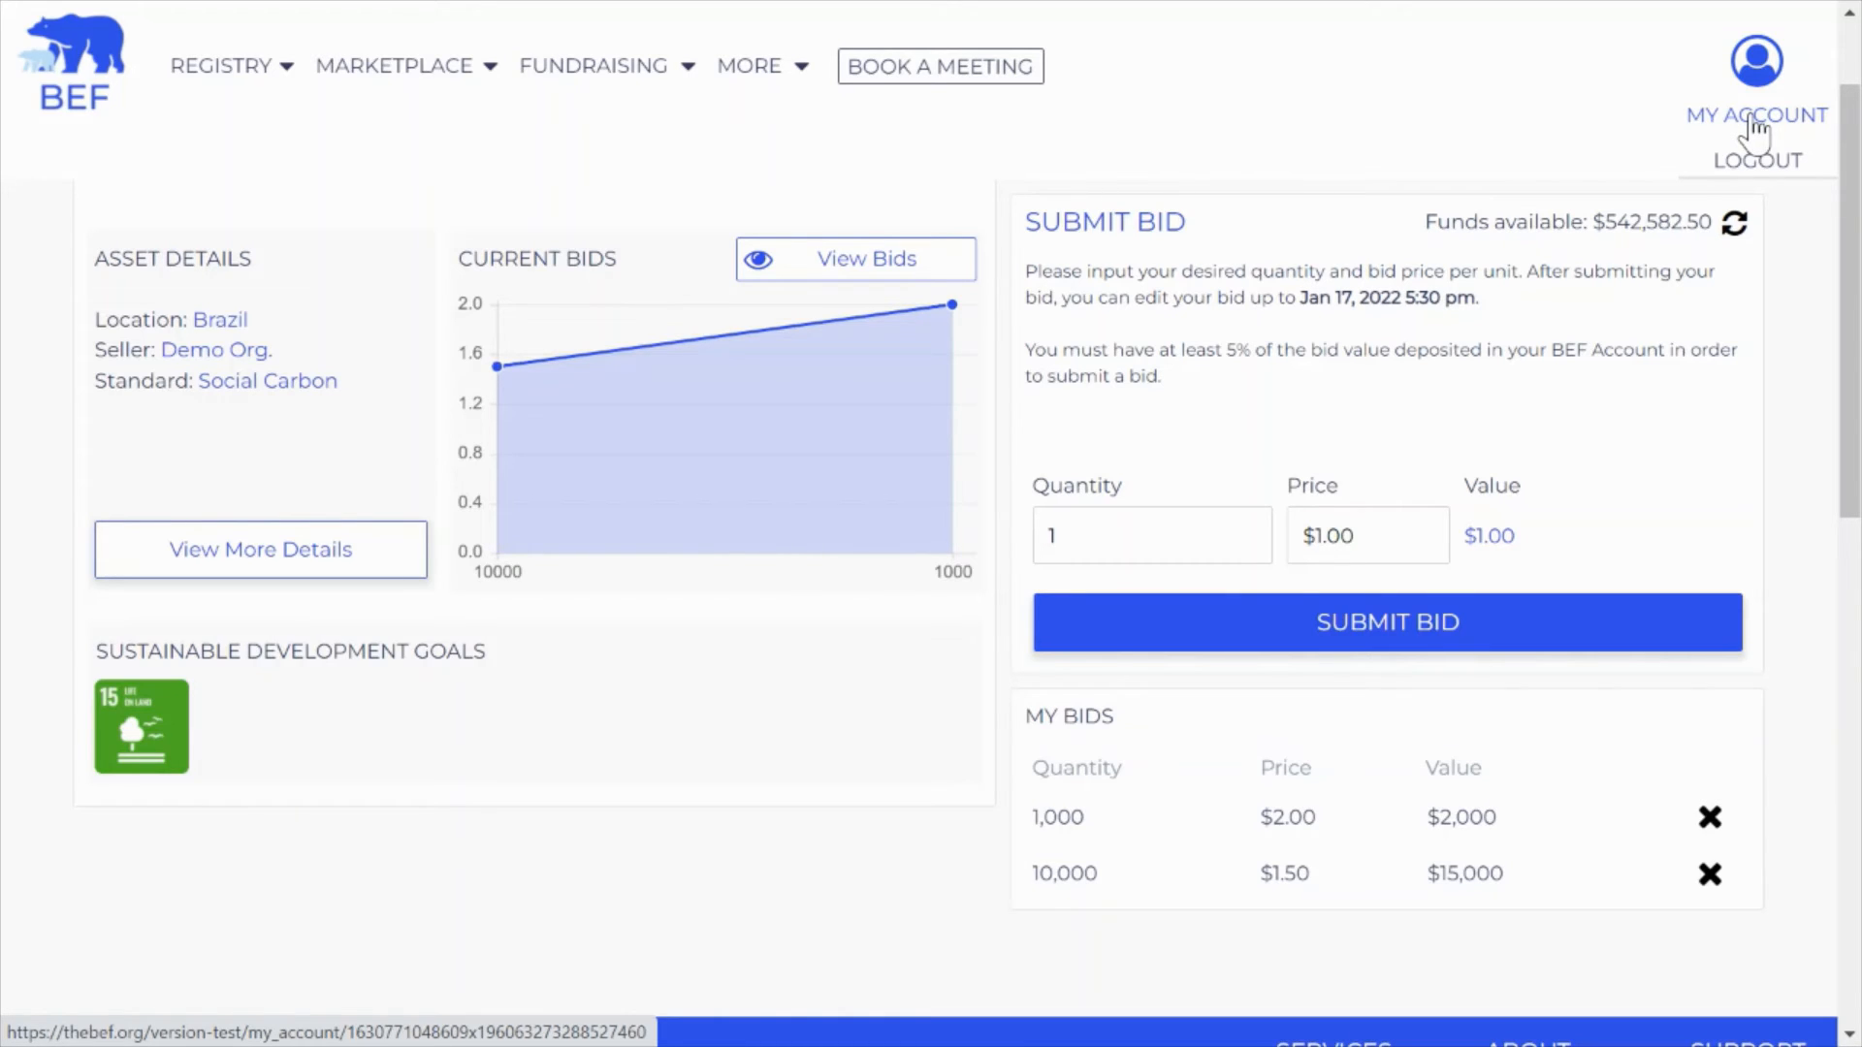
# Go to My Account's My Asks/Bids list and begin cancelling the 1,000-unit $2.00 bid
pyautogui.click(1754, 118)
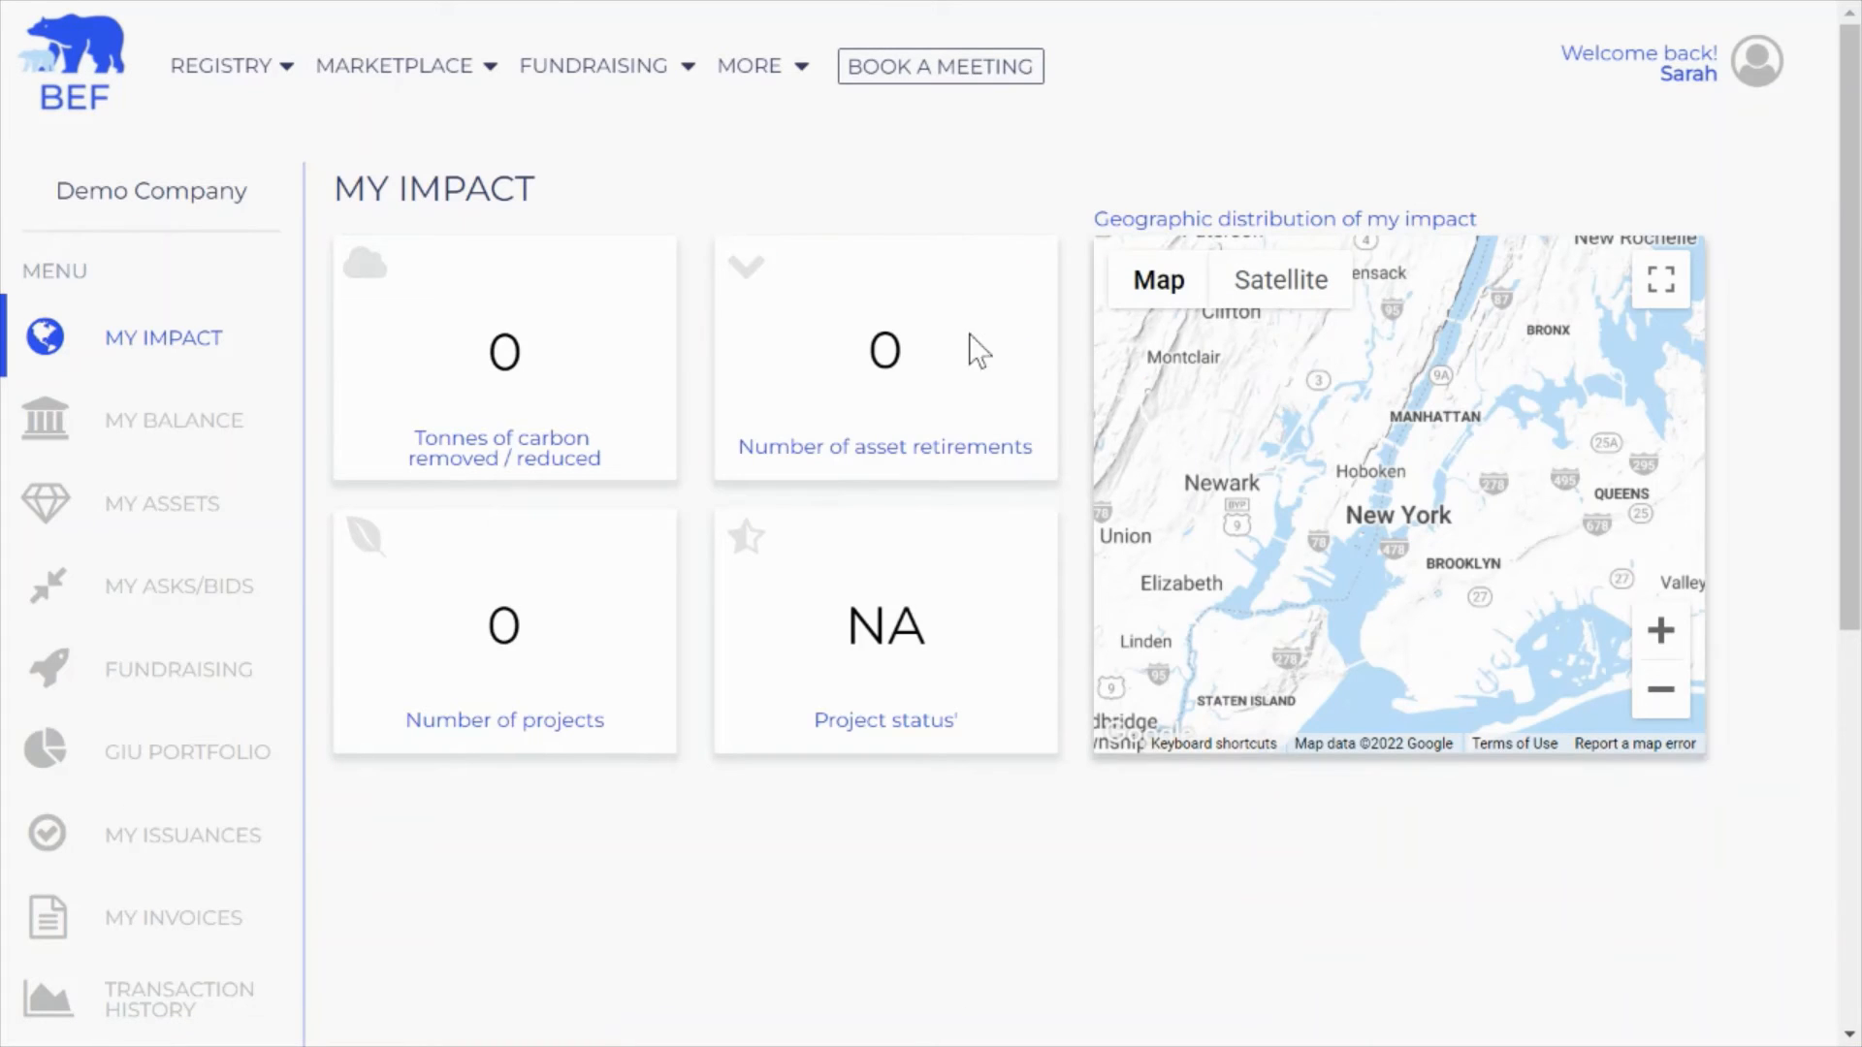
pyautogui.click(133, 601)
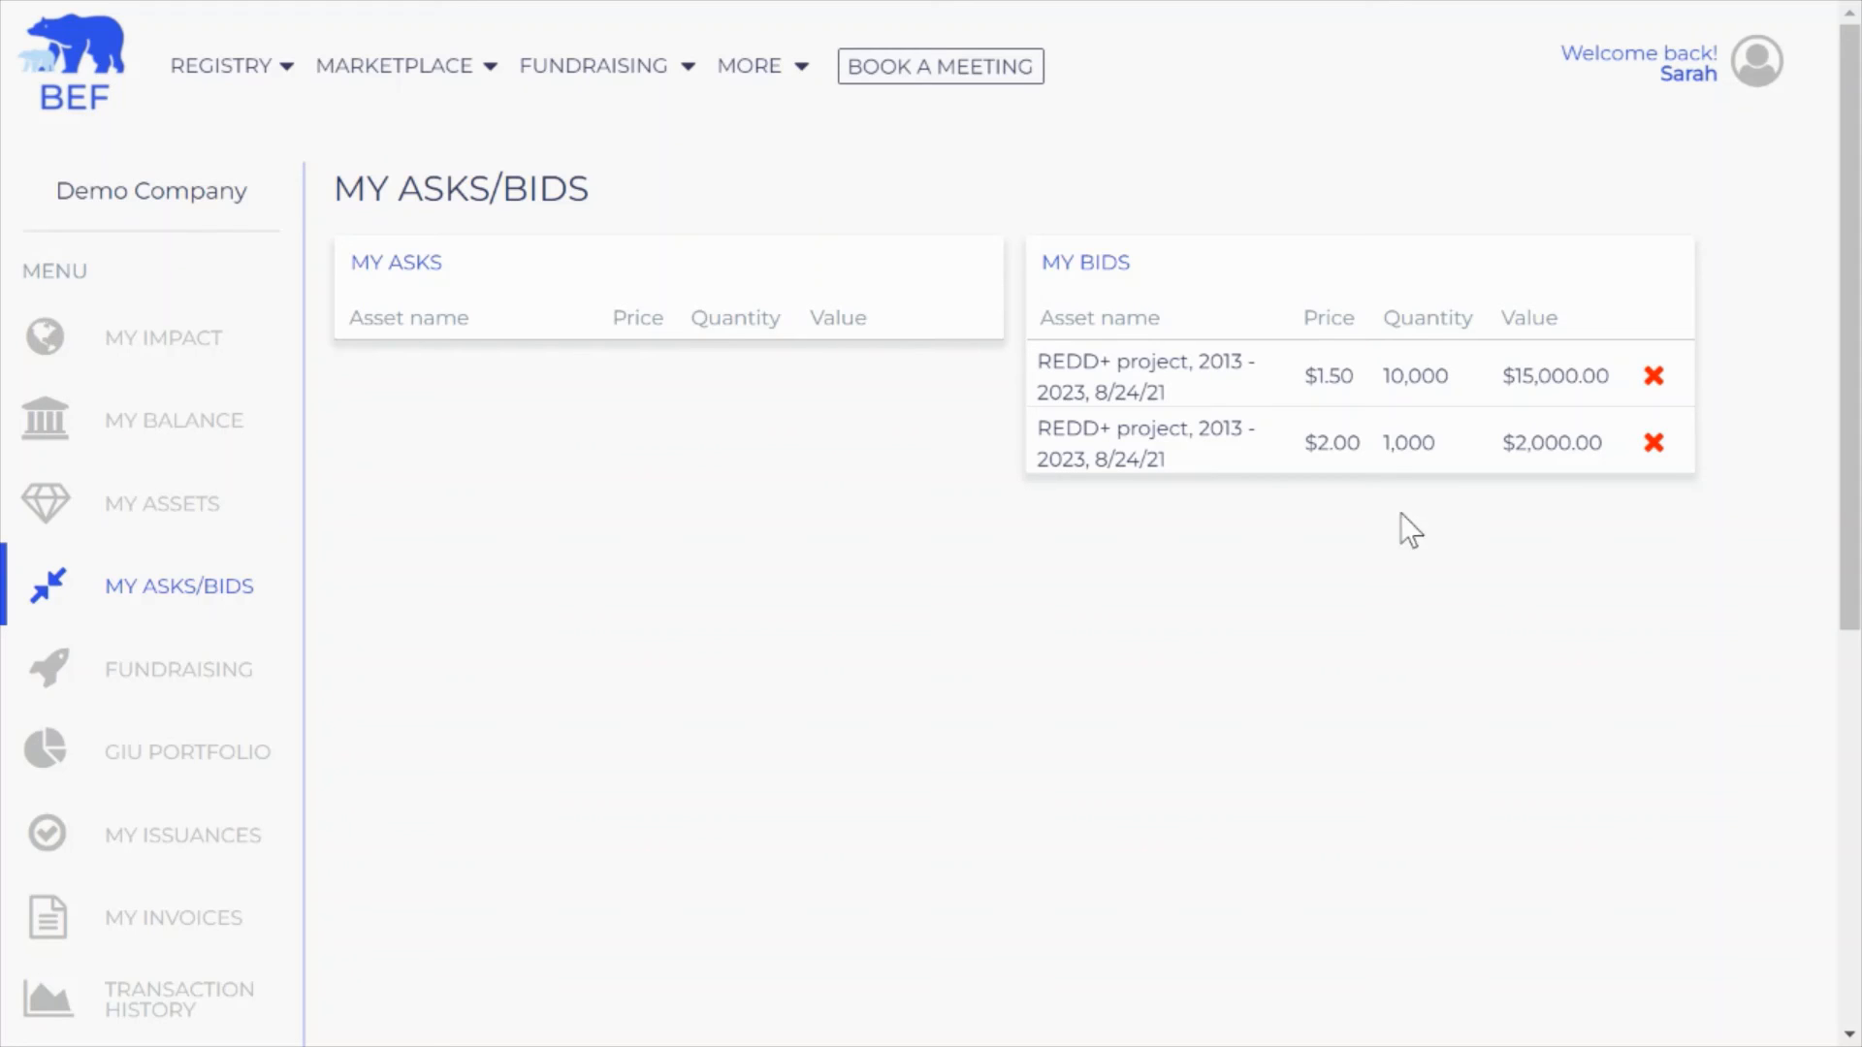
pyautogui.click(1654, 444)
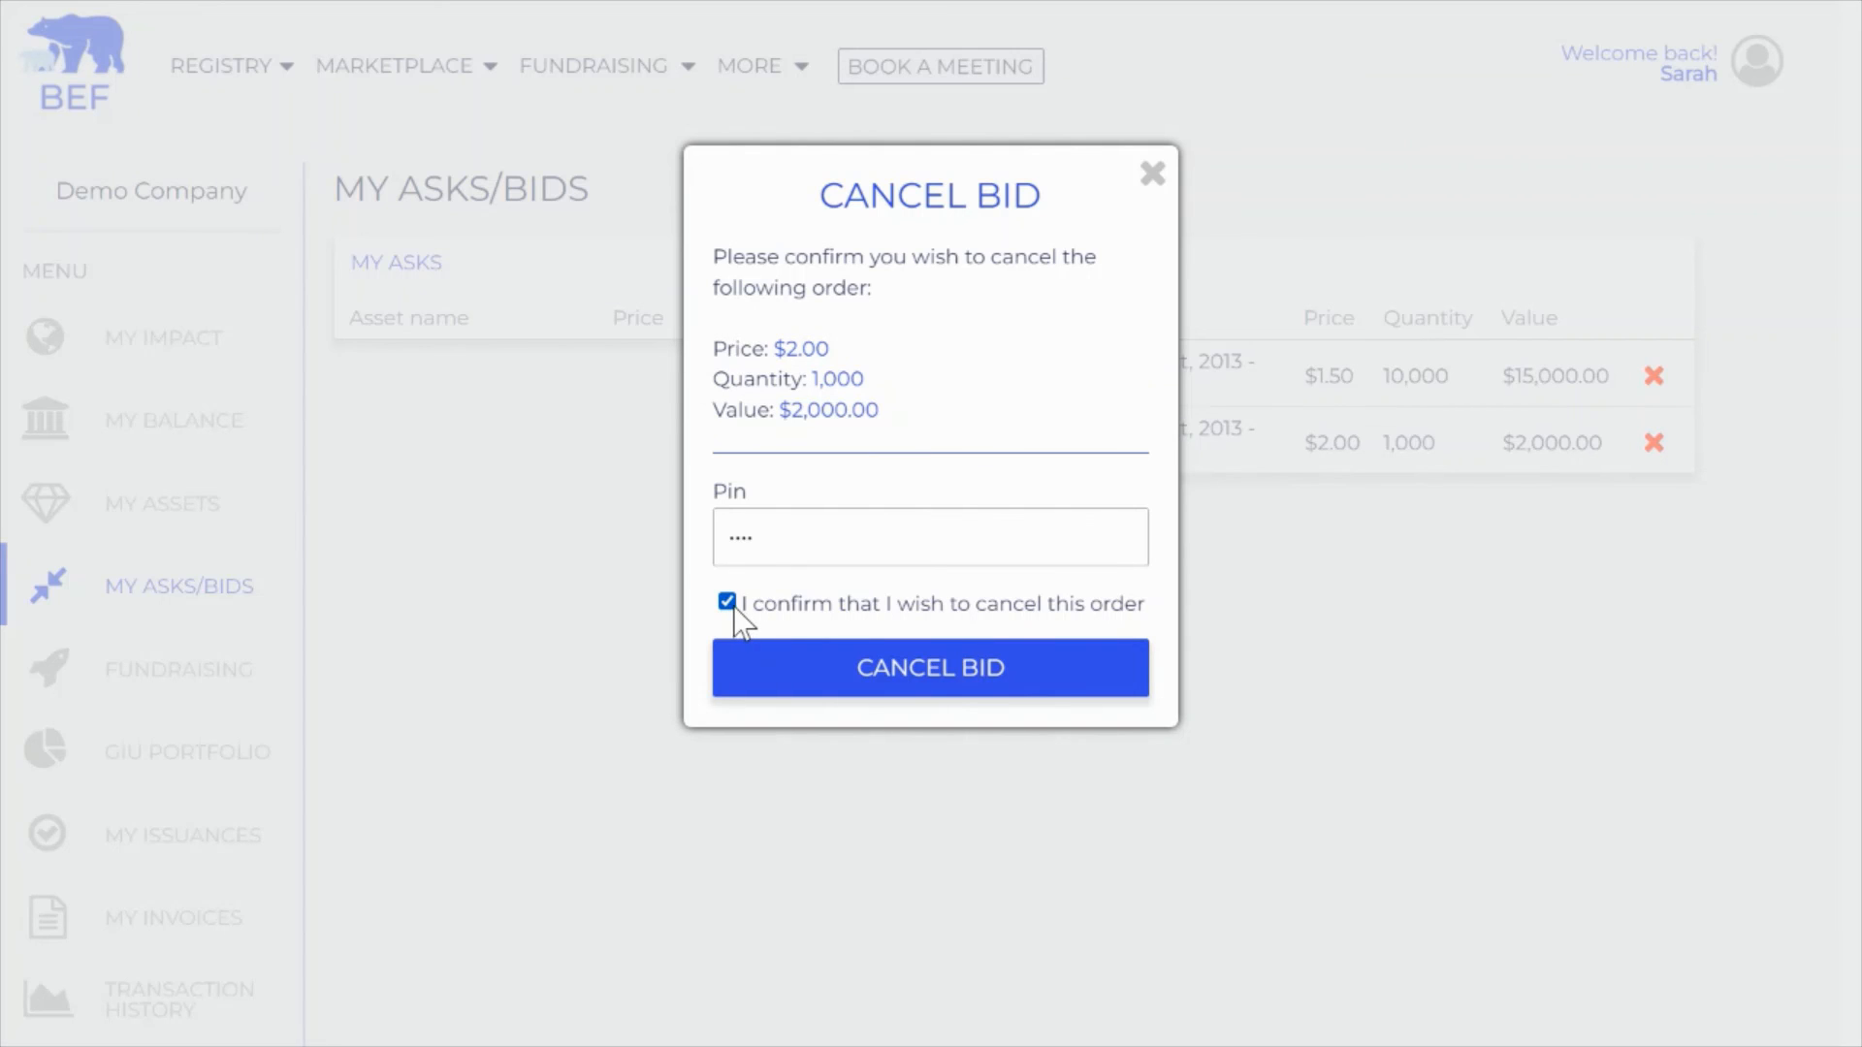
# Confirm cancellation of the 1,000-unit bid at $2.00
pyautogui.click(873, 682)
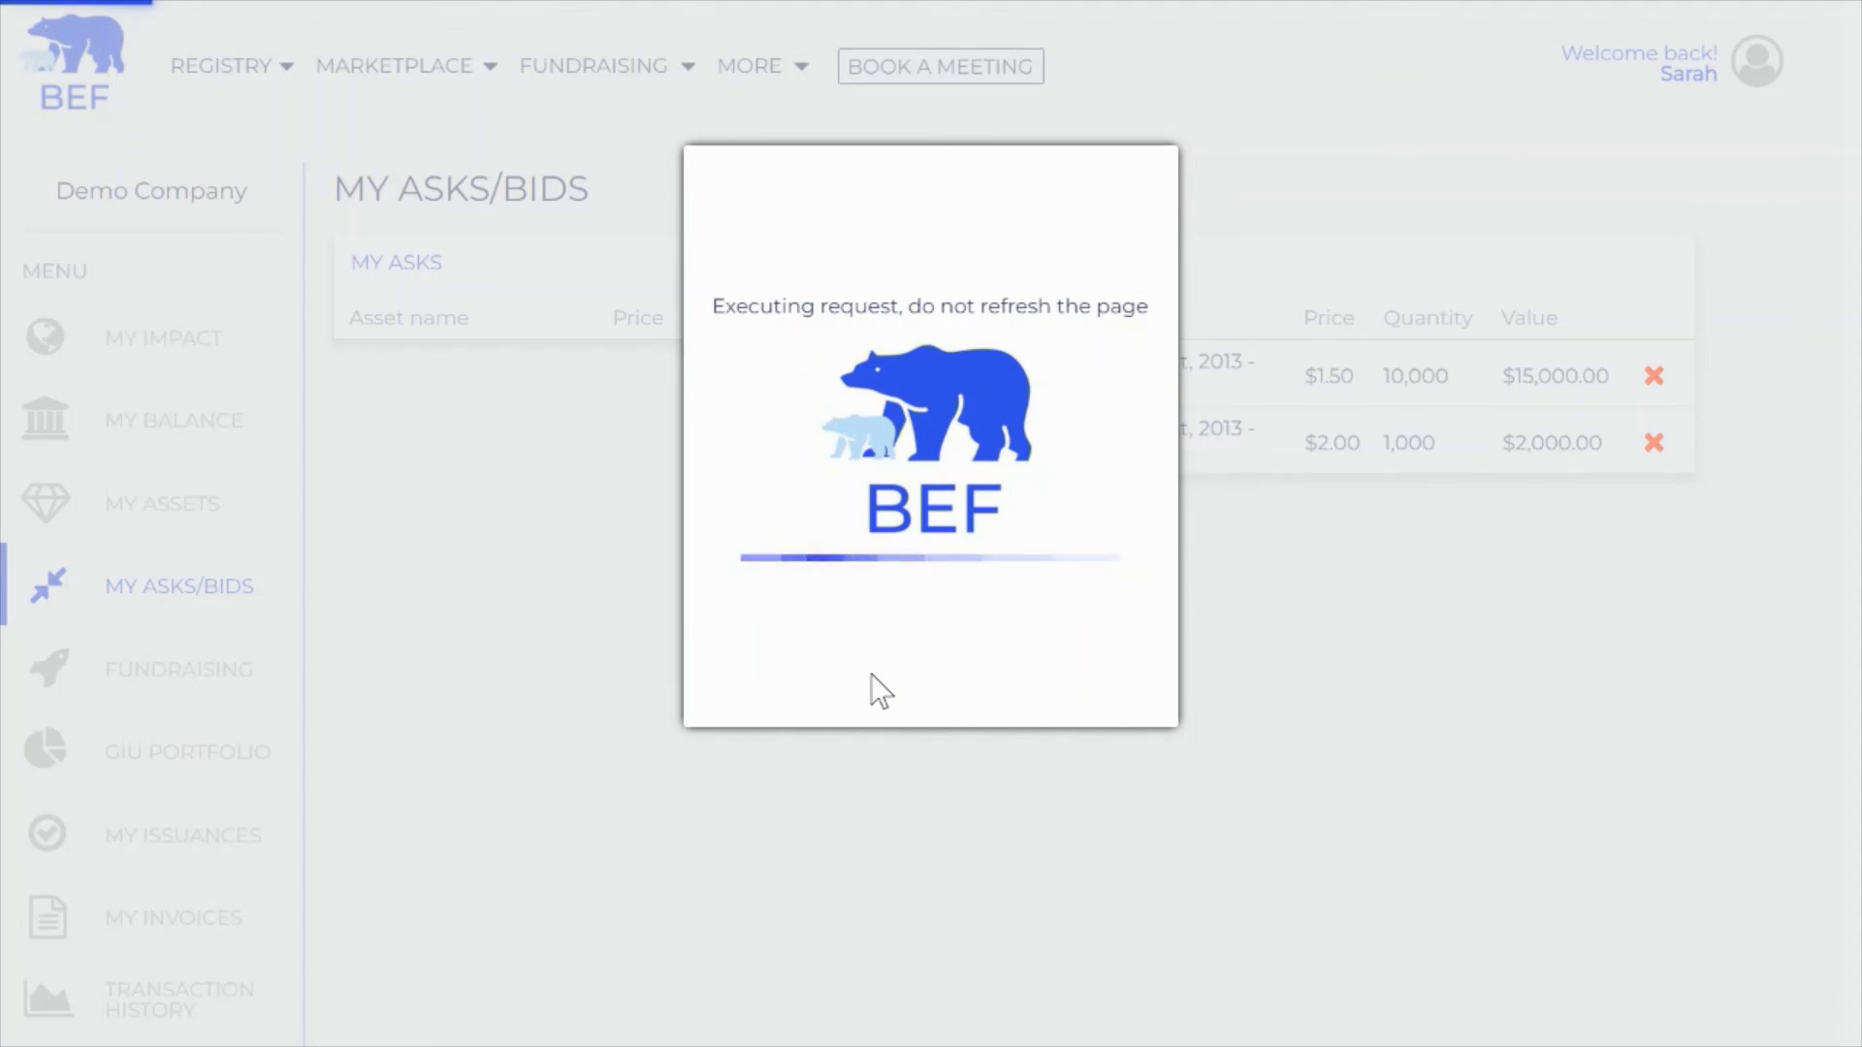